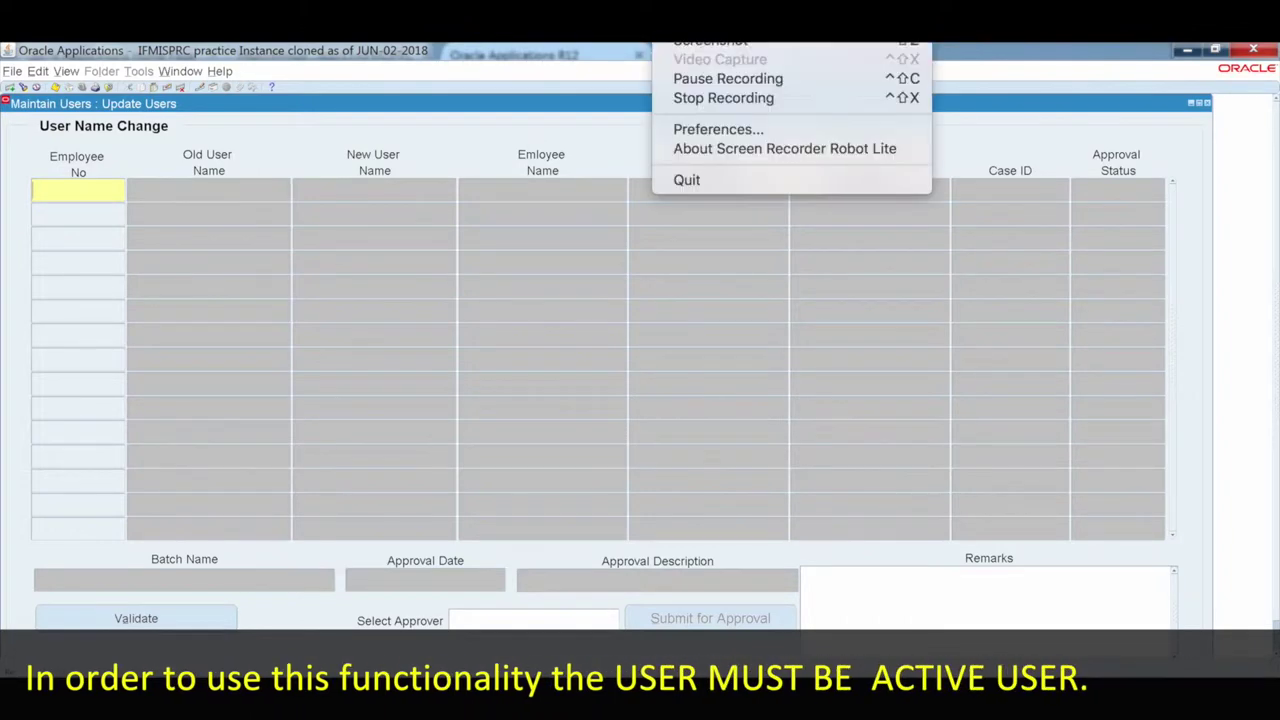
left_click(448, 282)
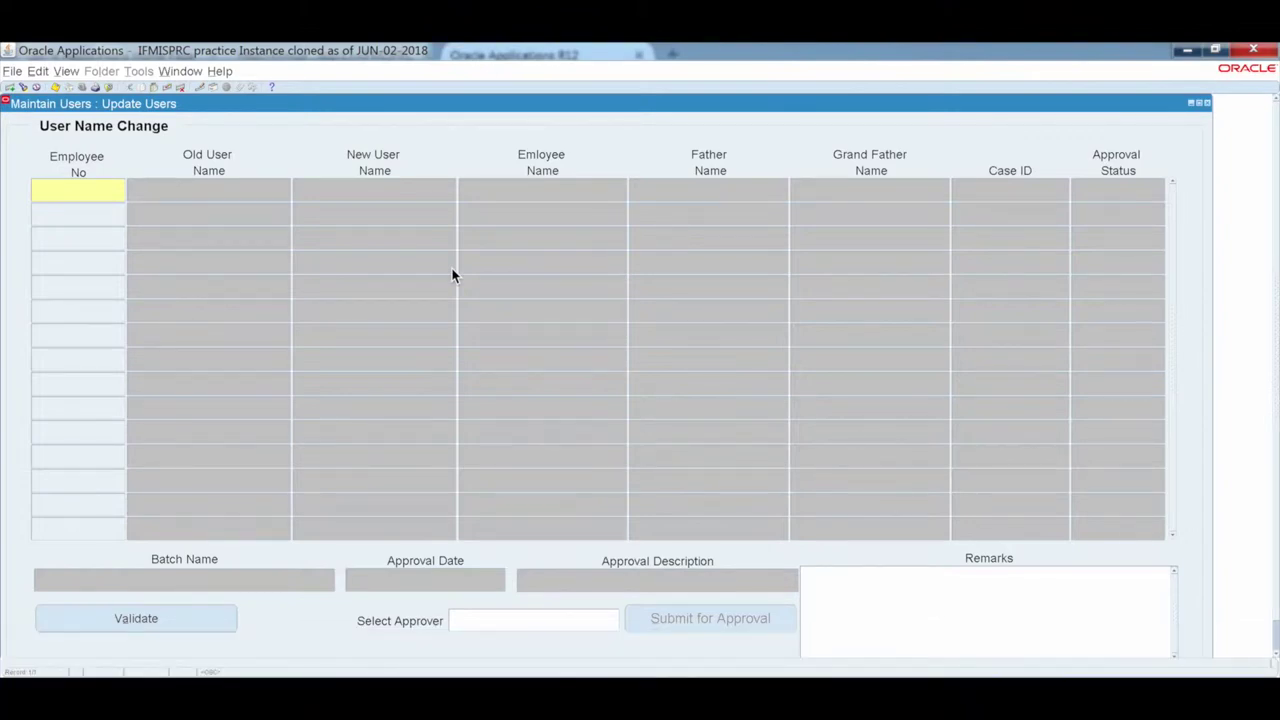
left_click(668, 14)
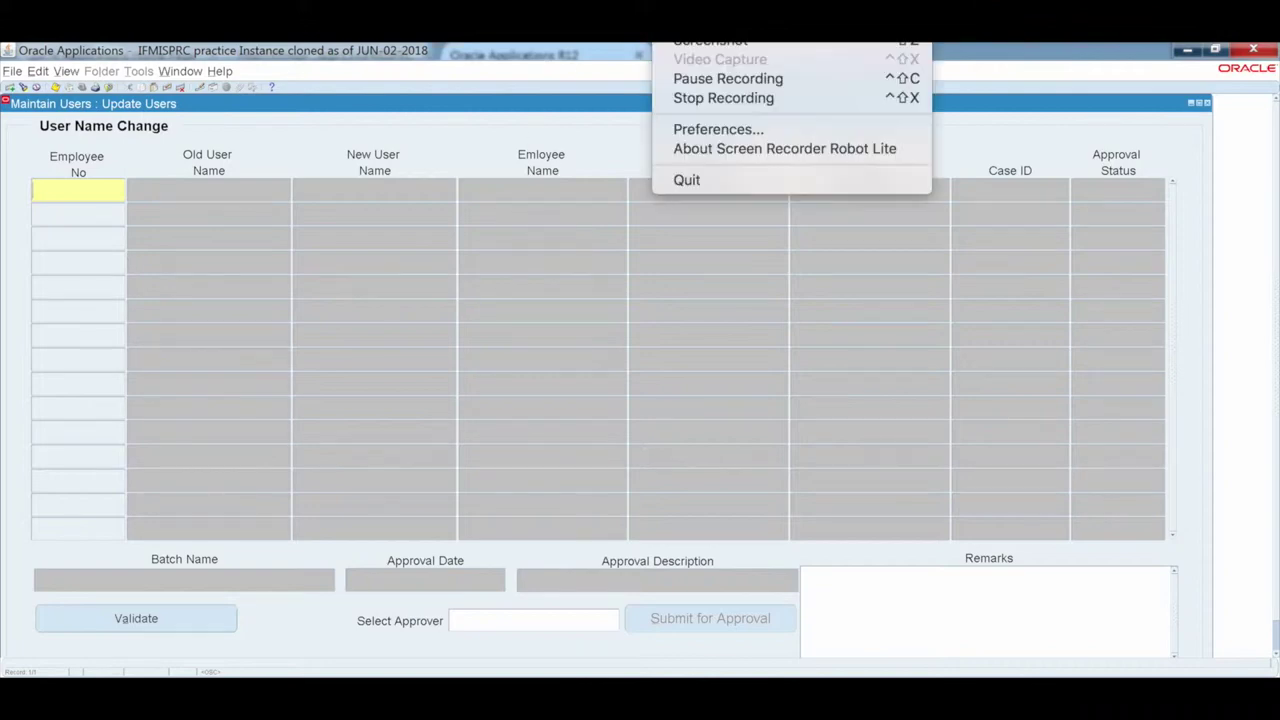
left_click(686, 77)
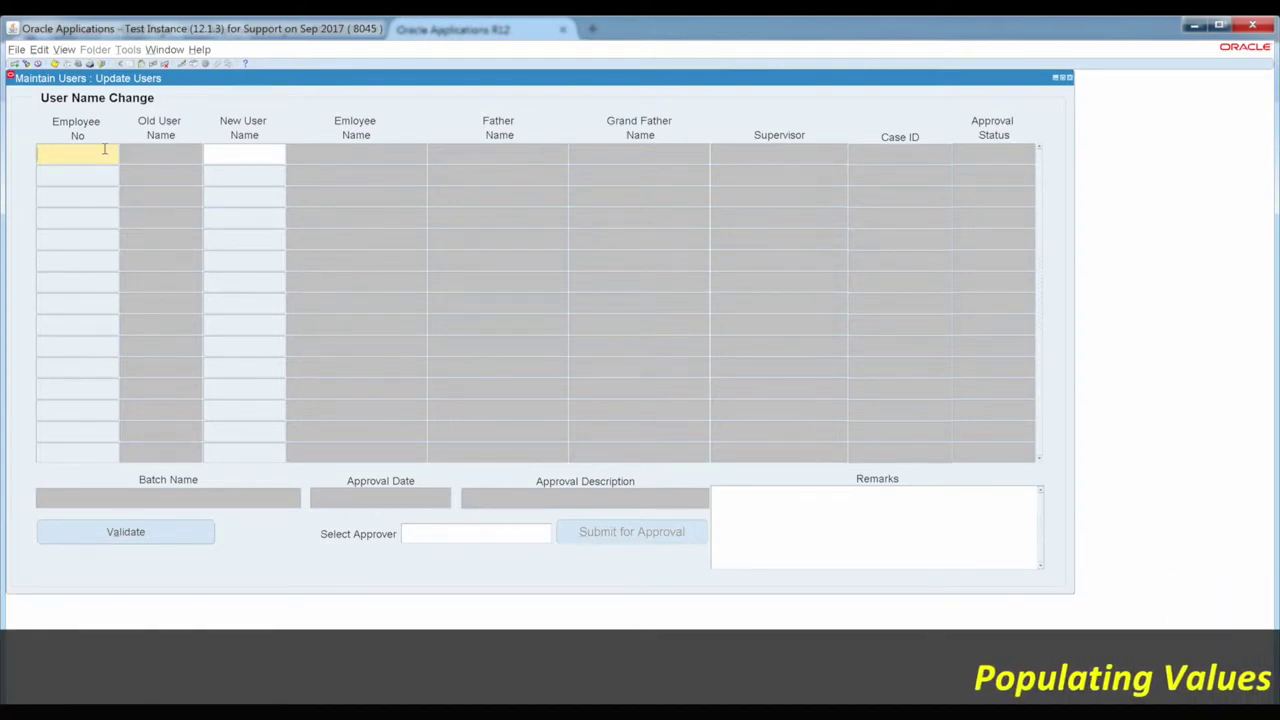
- Enter the two employees' numbers in the first two rows of the User Name Change form to populate their details
type("1848")
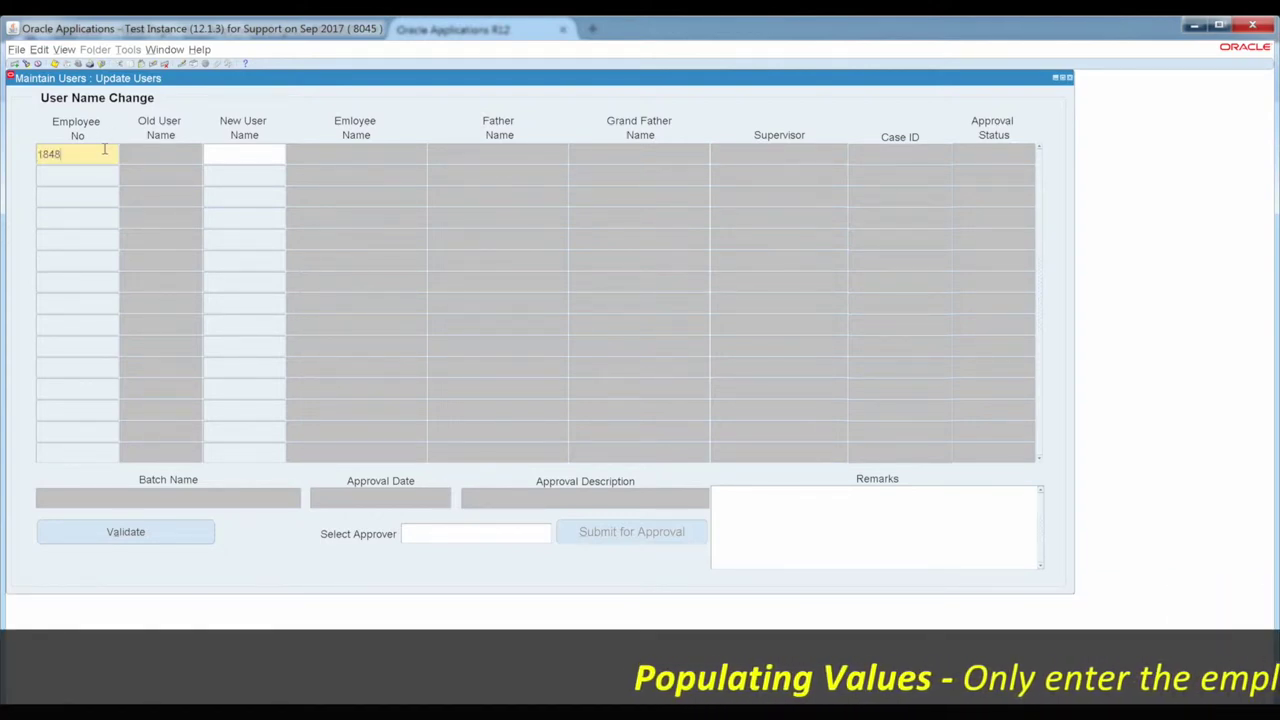
key("Tab")
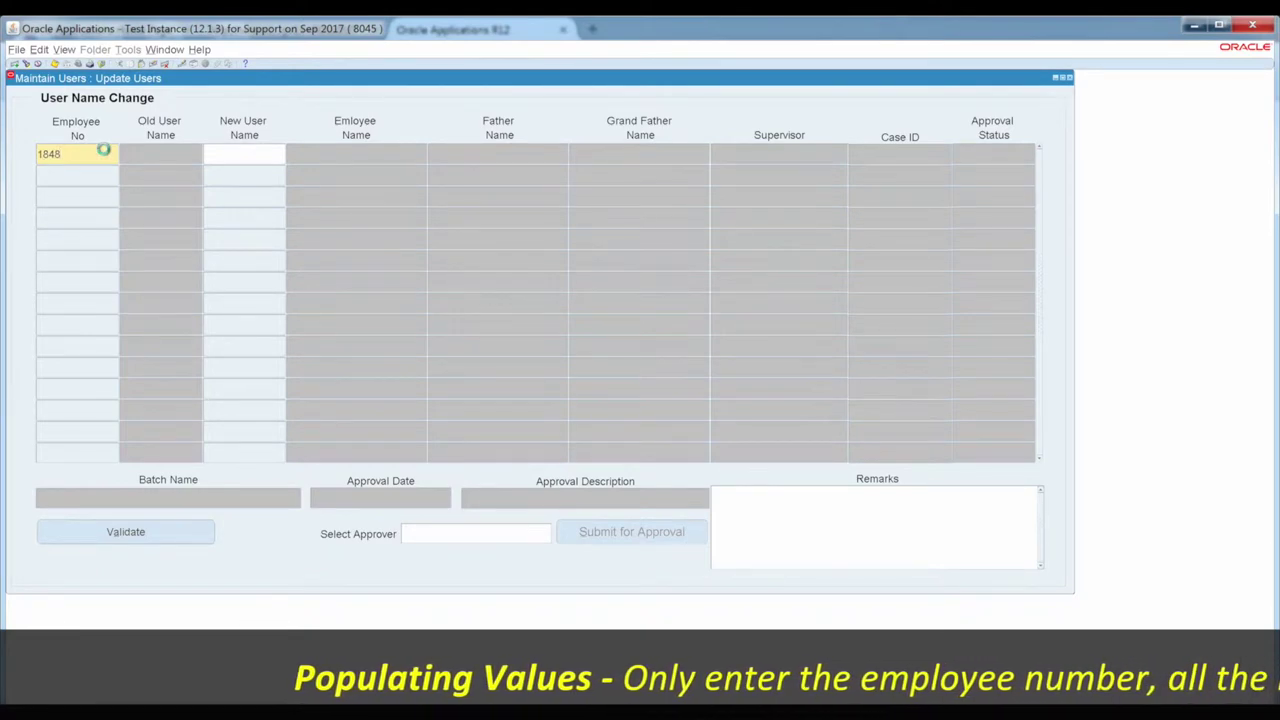
key("Tab")
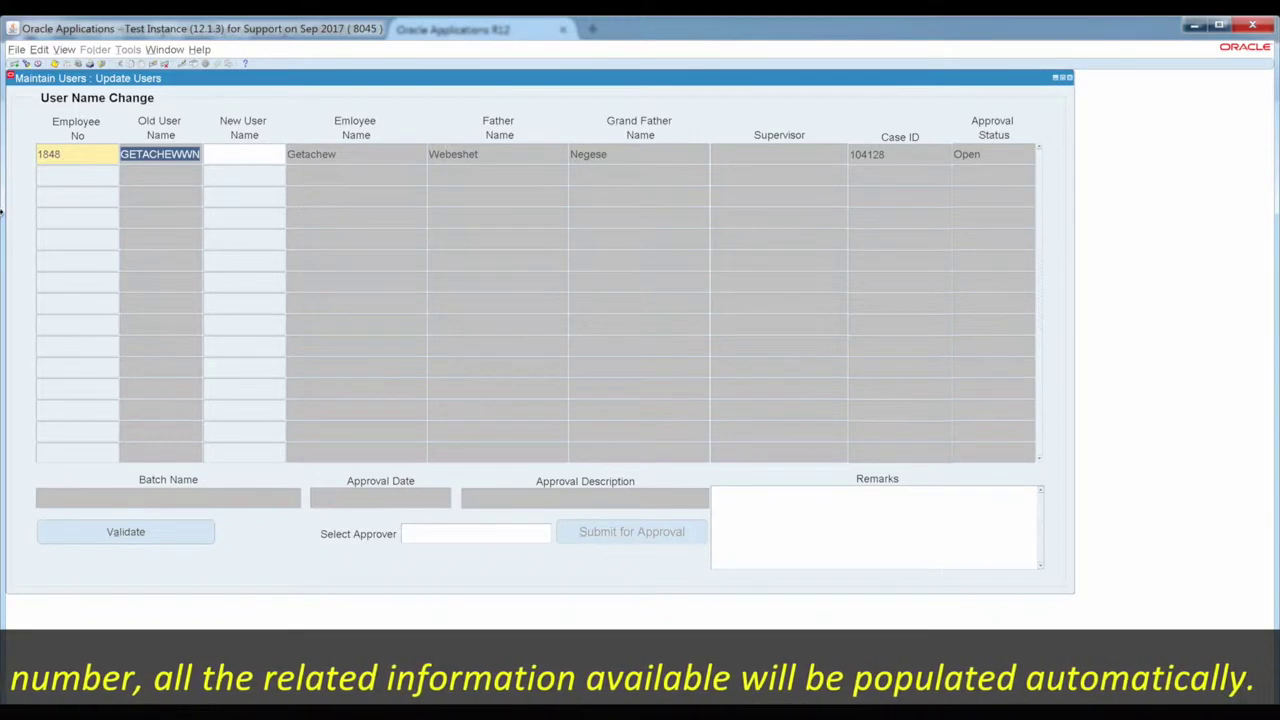
left_click(83, 176)
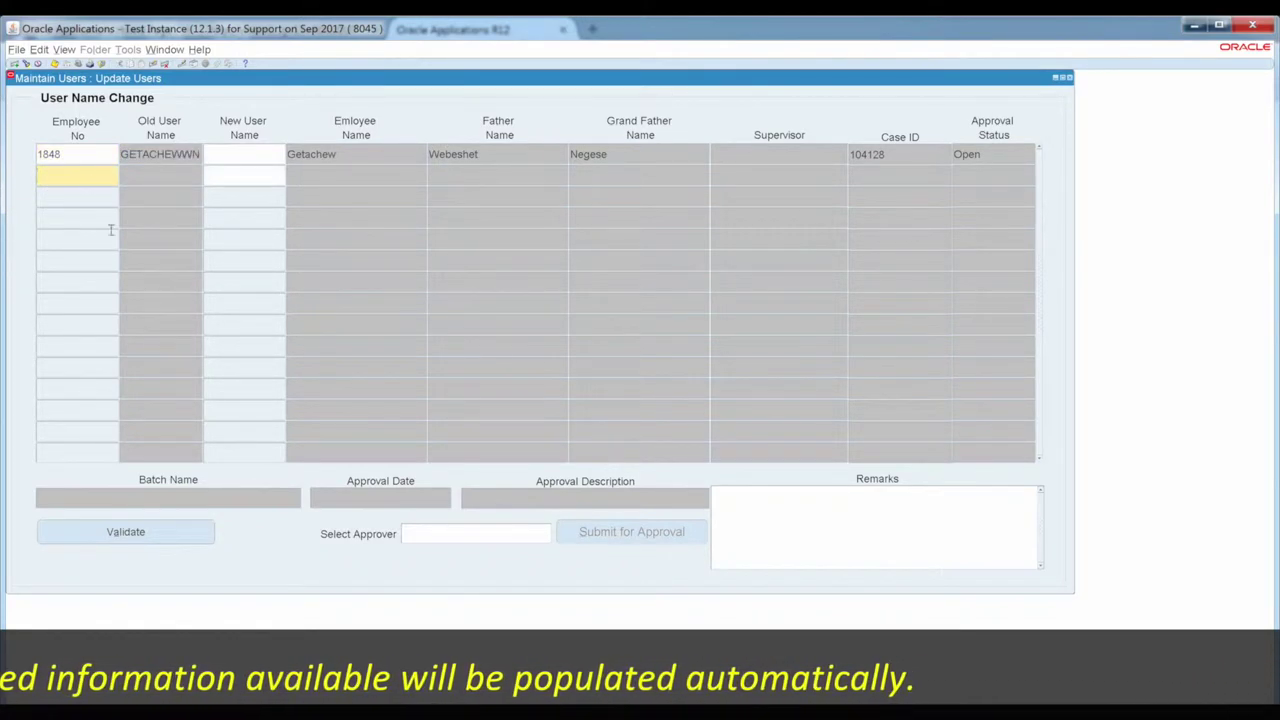
key("alt+Tab")
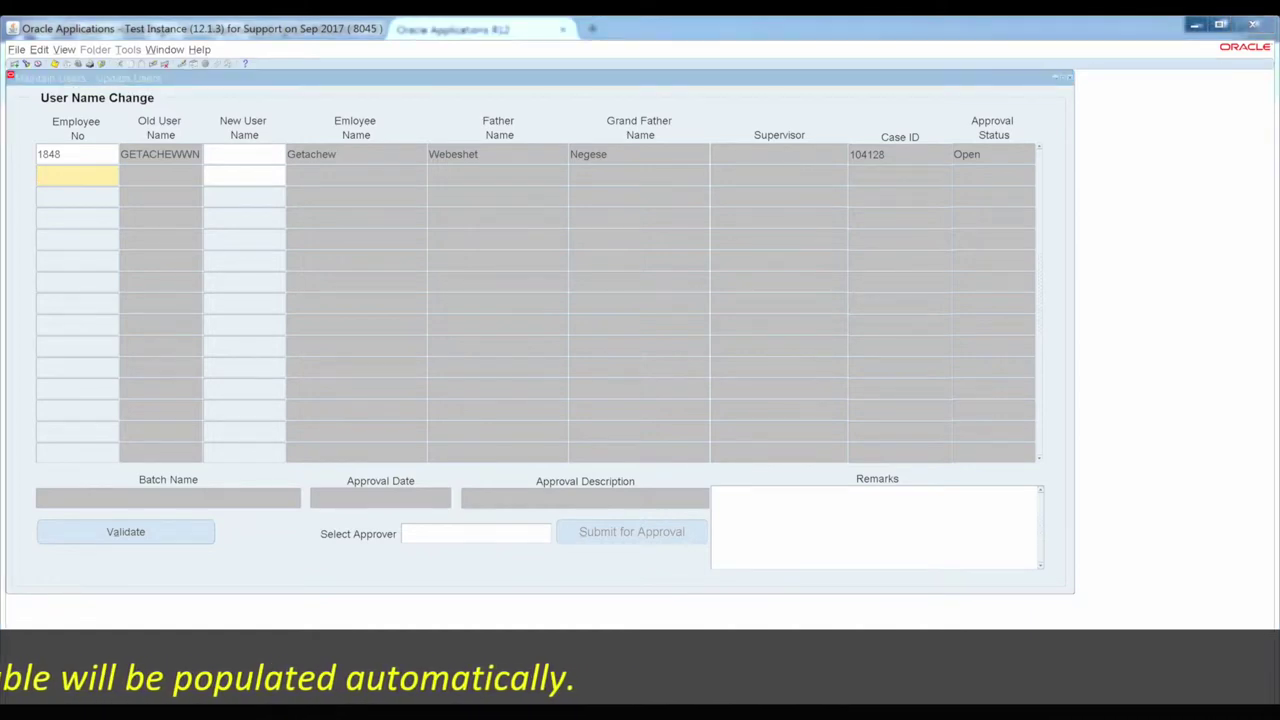
key("alt+Tab")
type("1849")
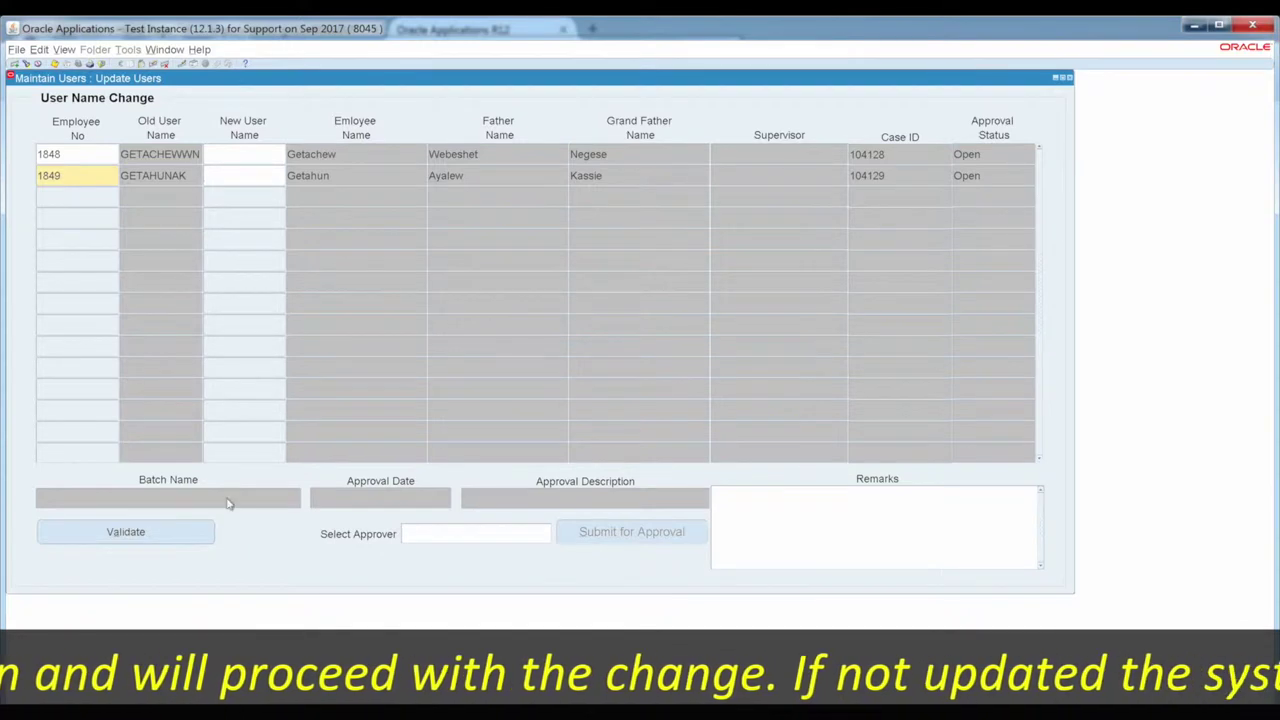
- Validate the two user name change records with their new user names and dismiss the resulting messages
left_click(186, 532)
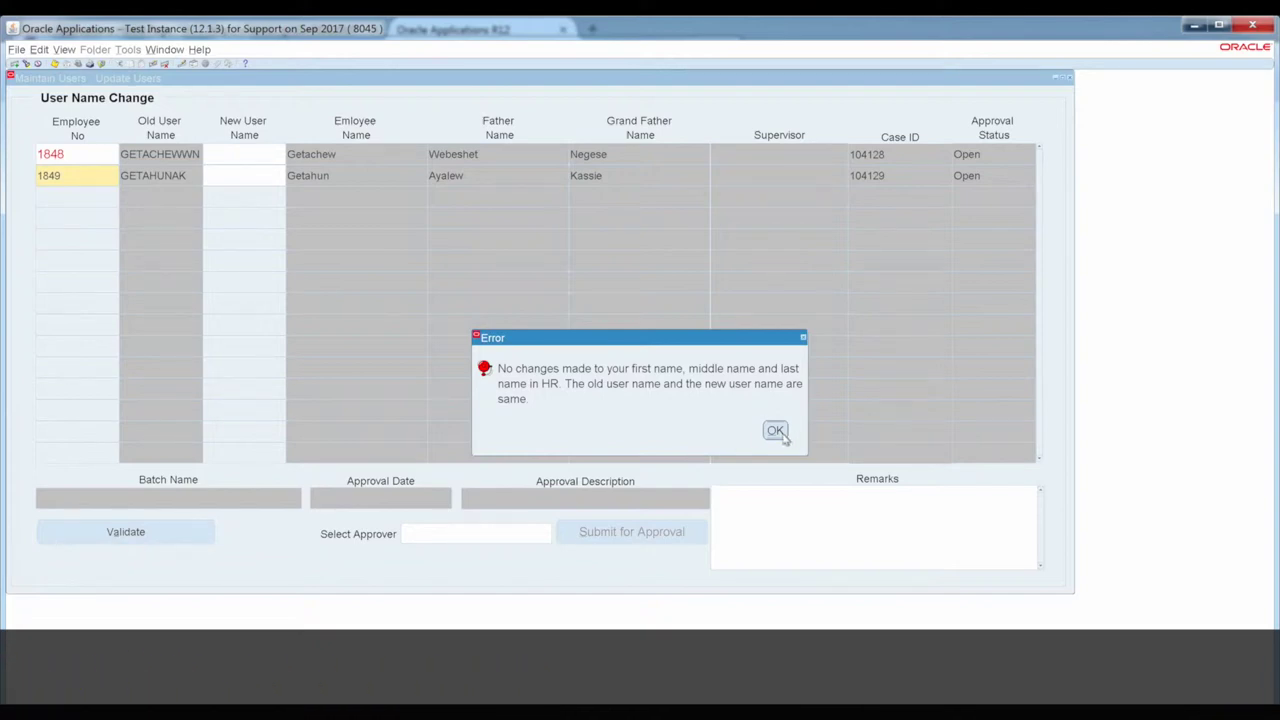
left_click(776, 431)
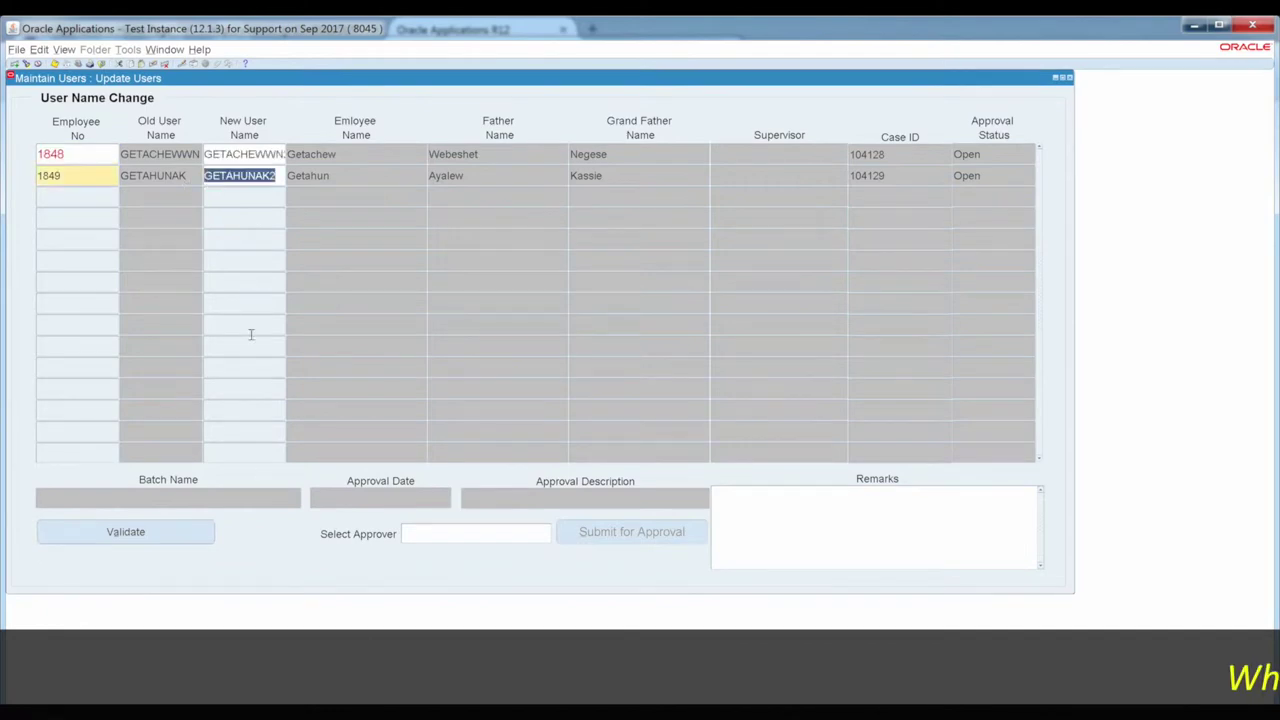
left_click(200, 533)
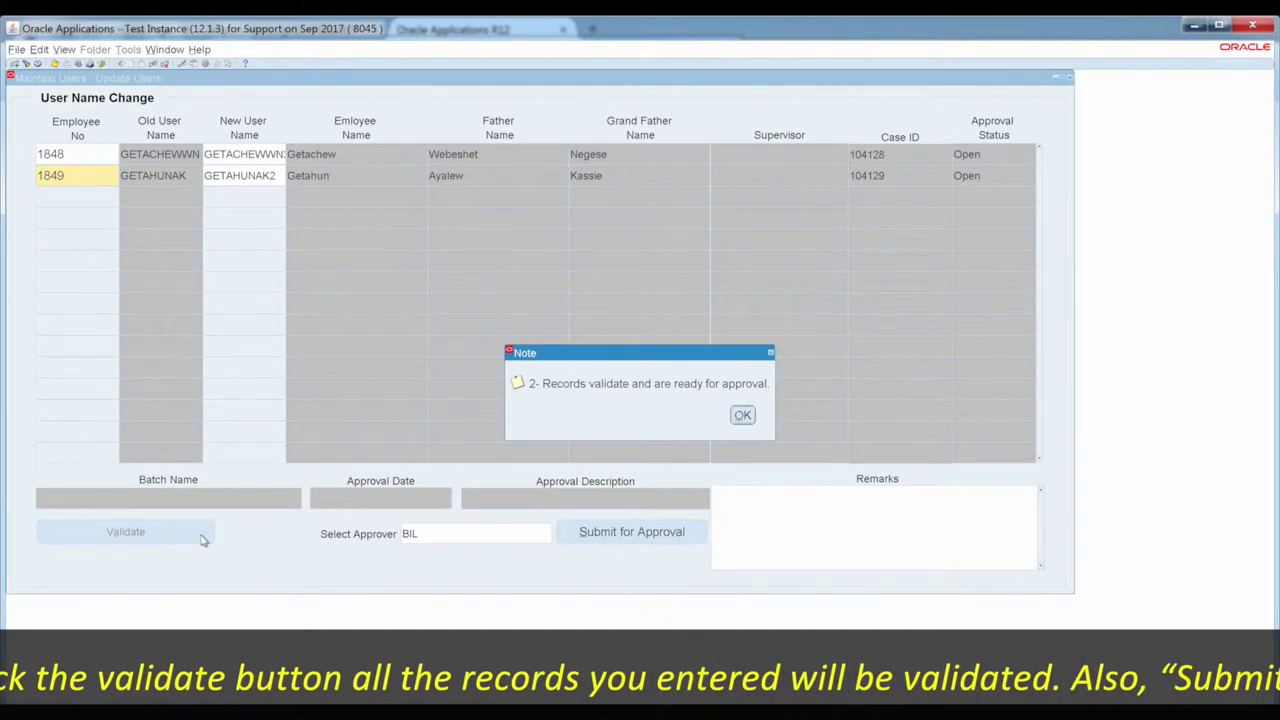
left_click(742, 415)
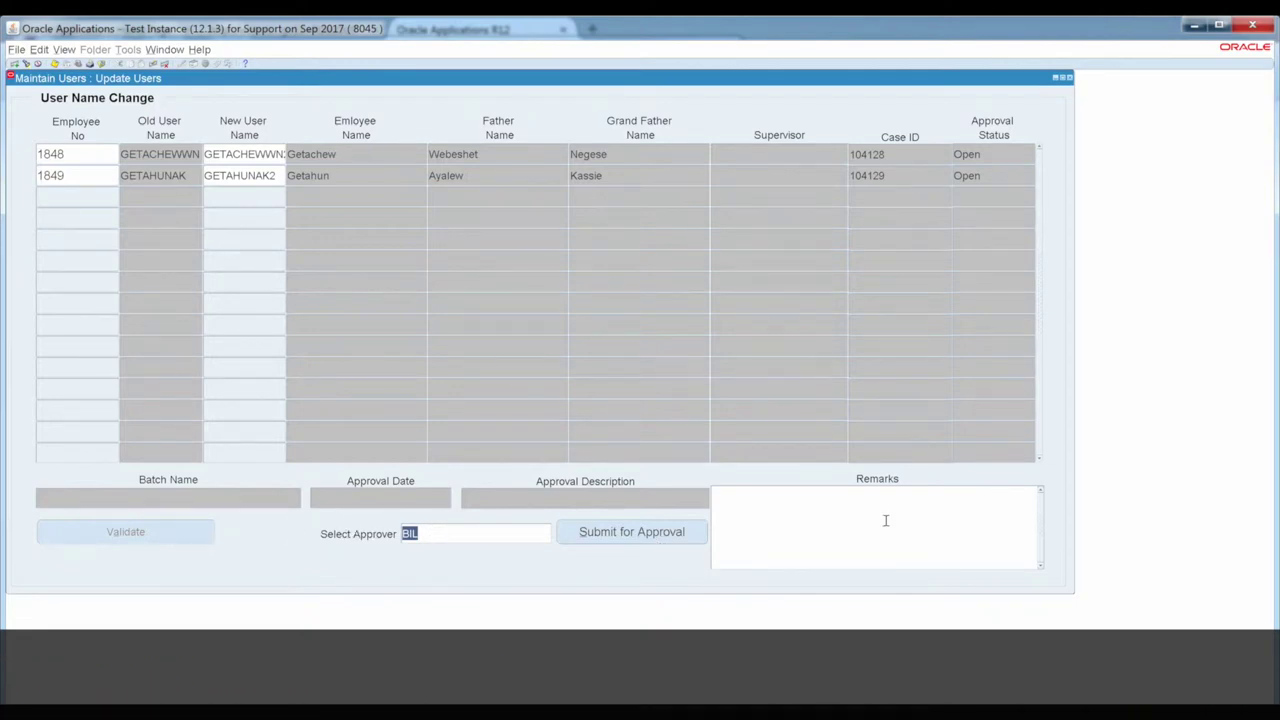
- Submit the validated user name change batch to the preselected approver and close the submission note
left_click(668, 533)
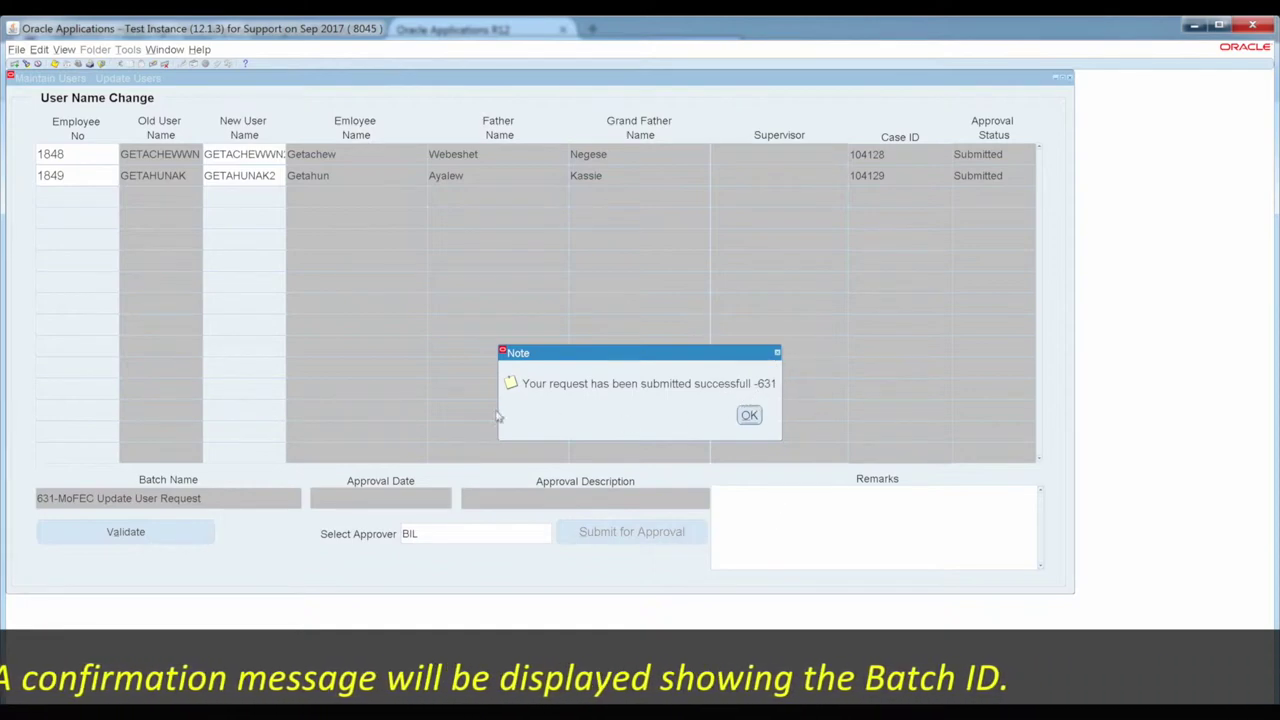
left_click(747, 415)
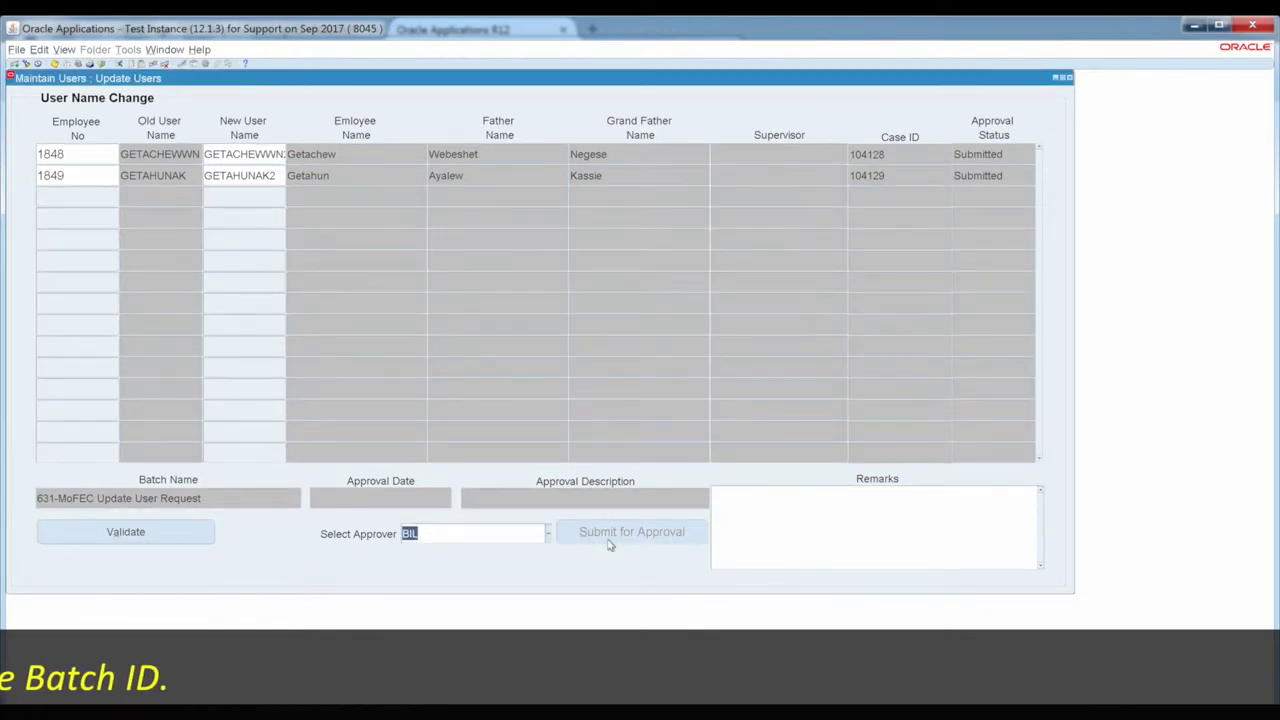
left_click(963, 177)
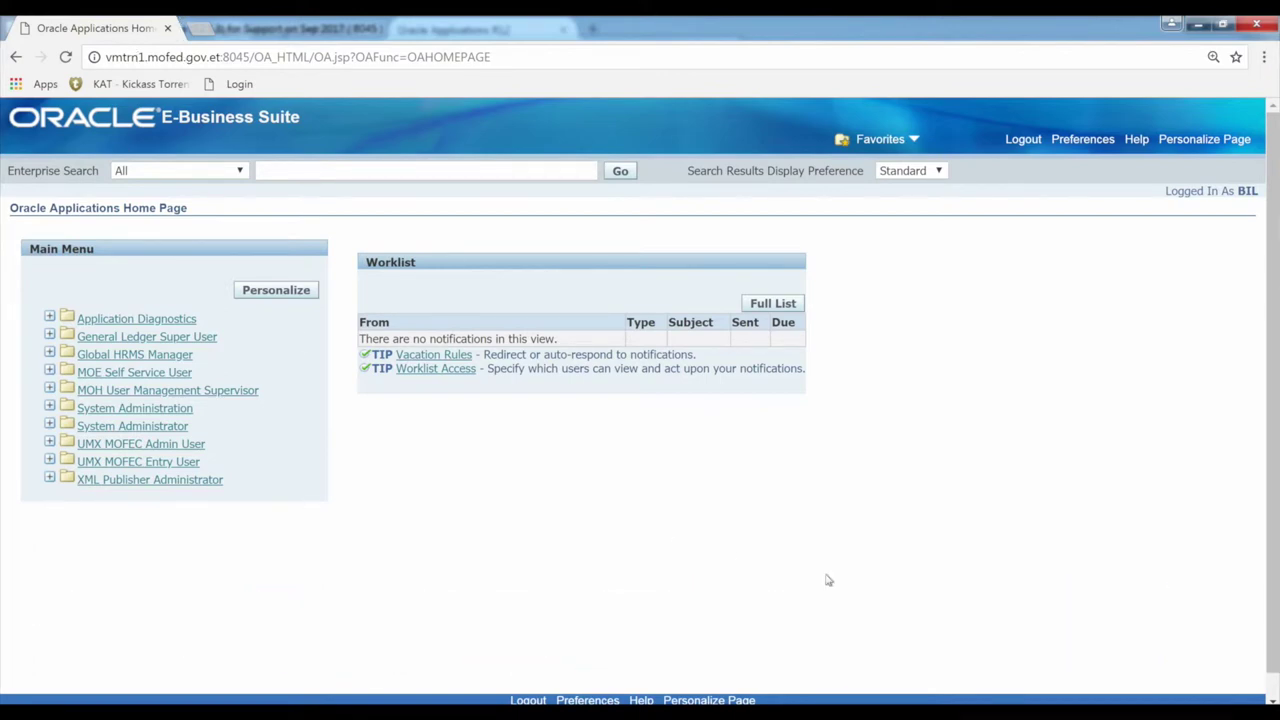
- Refresh the approver's worklist and open the User Name Change Request notification for the submitted batch
left_click(66, 57)
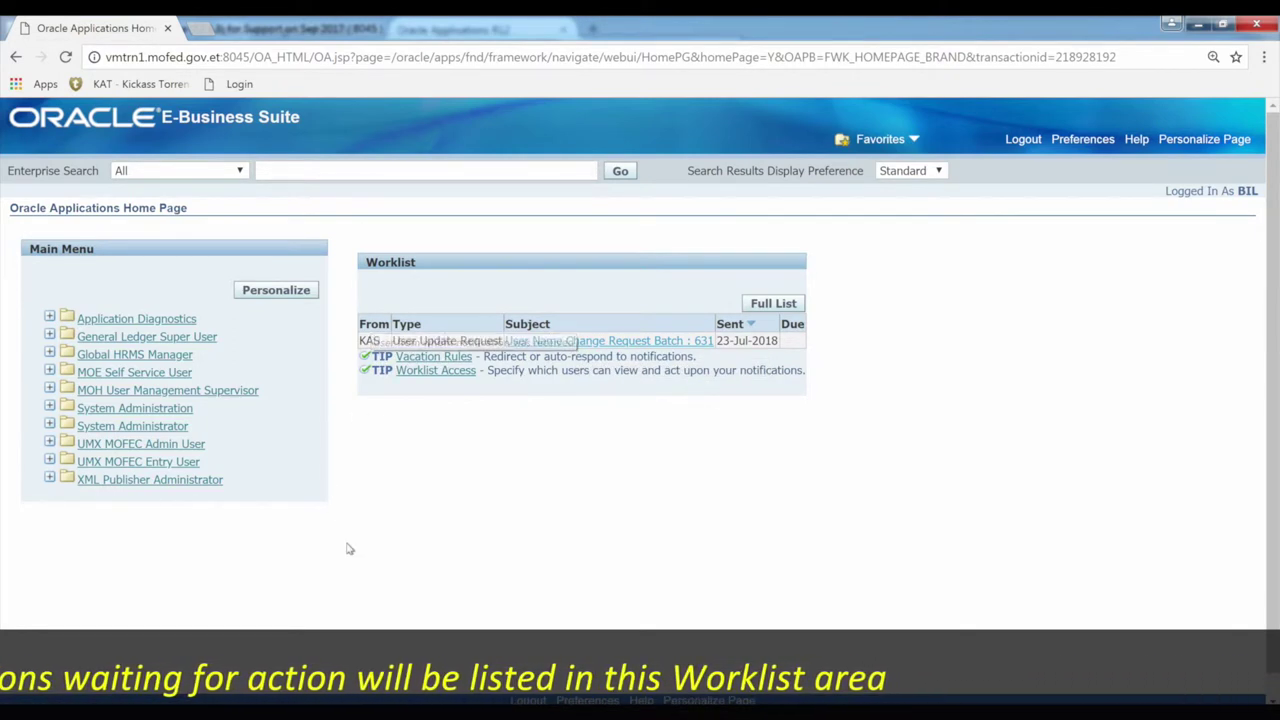
triple_click(444, 340)
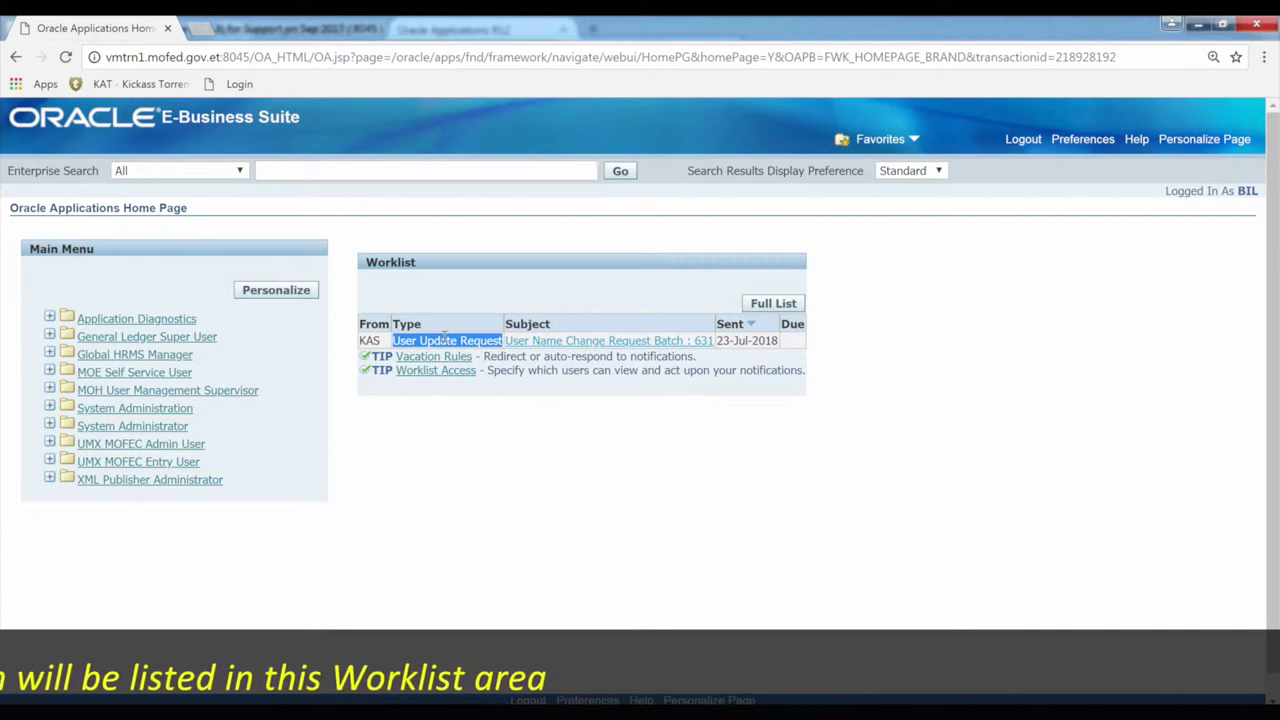
left_click(584, 342)
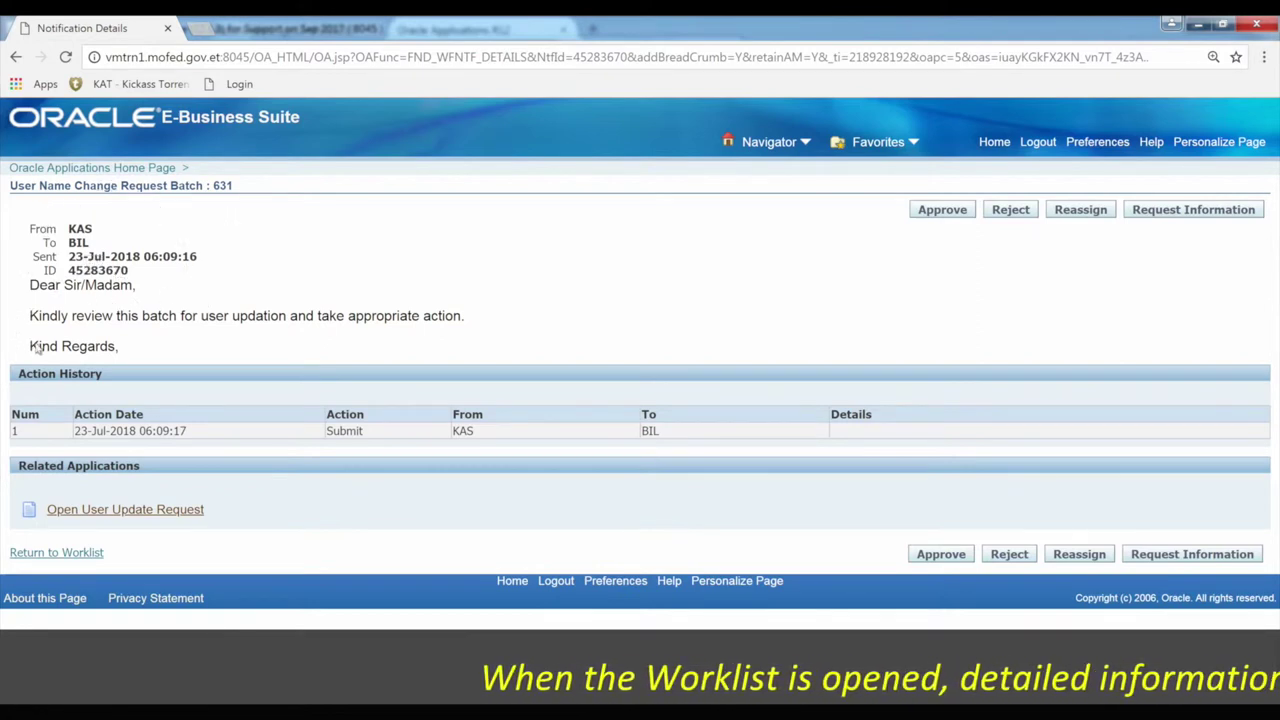
- Review the user update message in the notification and approve the user name change request
left_click_drag(204, 315, 287, 315)
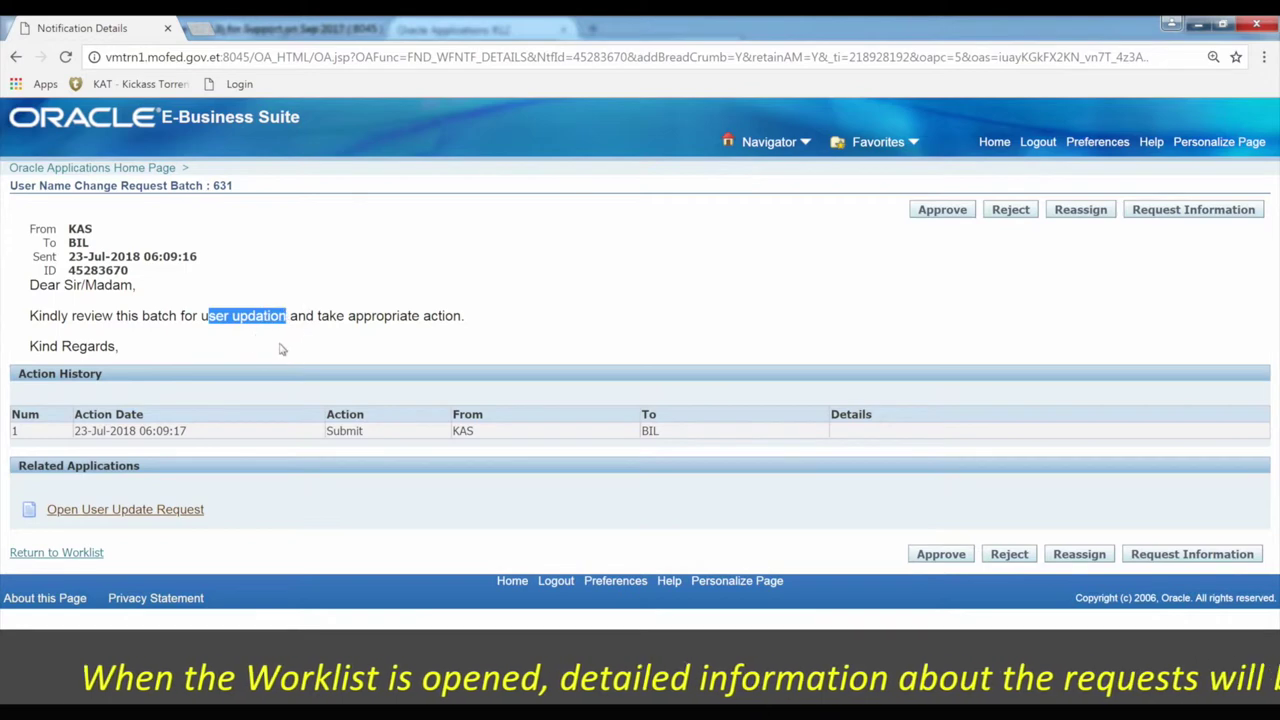
left_click(157, 444)
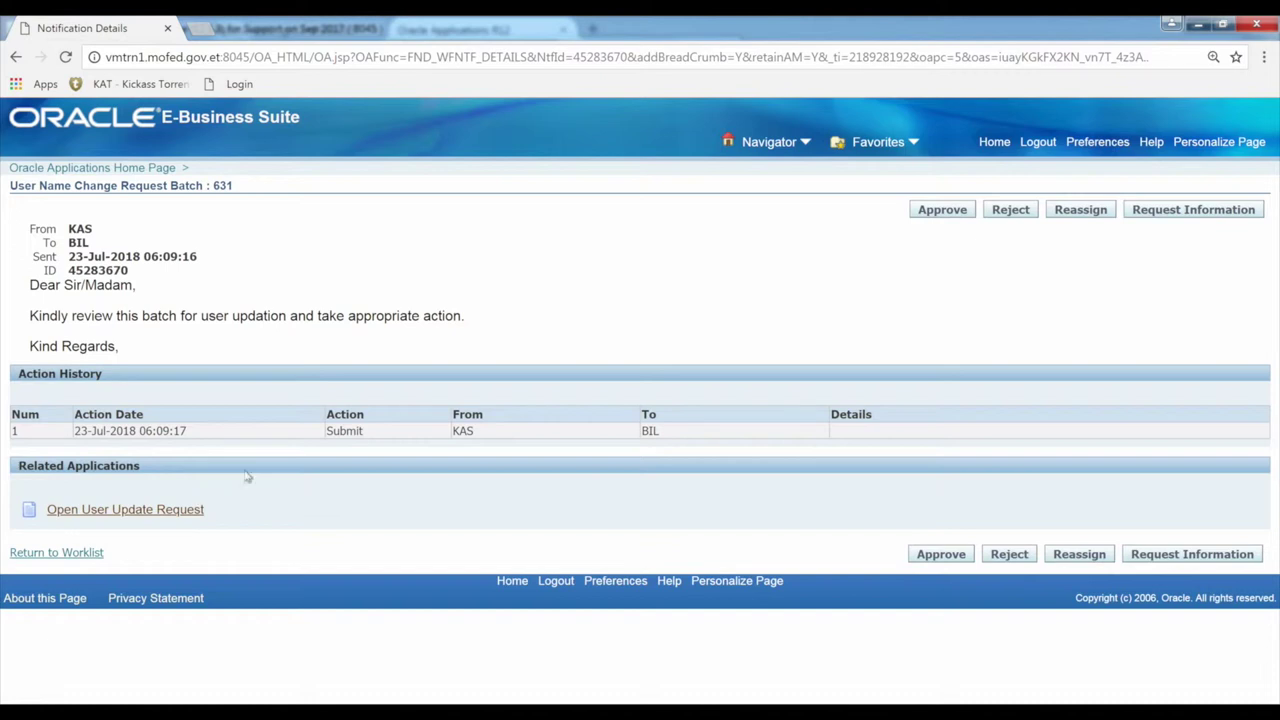
left_click(943, 215)
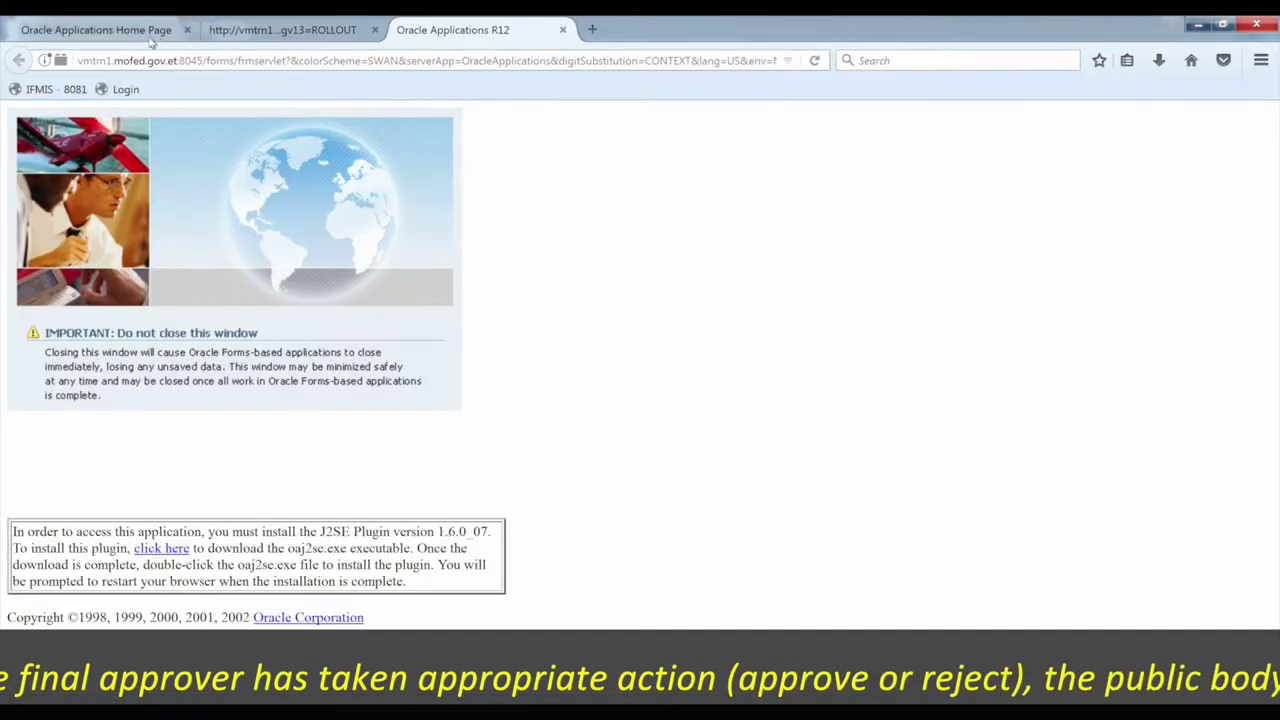
- Refresh the requester's worklist on the Oracle Applications Home Page, then open and acknowledge the approved user name change notification
key("ctrl+1")
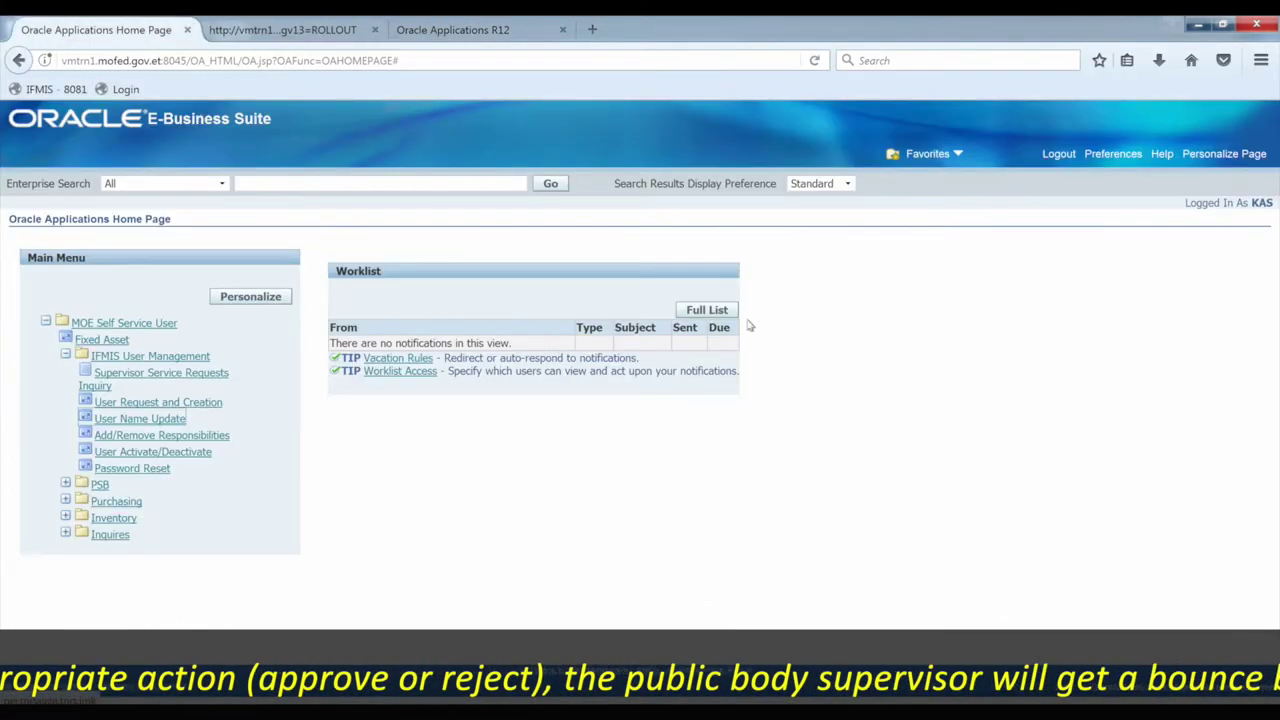
left_click(814, 60)
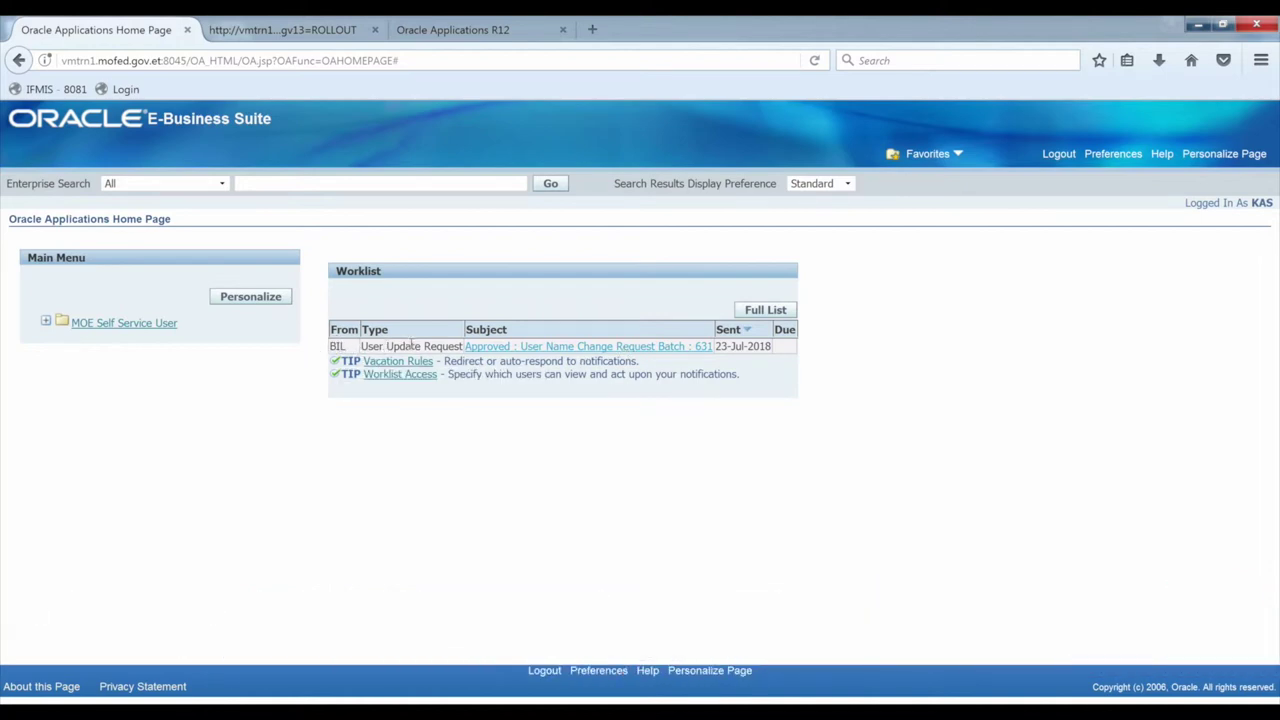
left_click(661, 350)
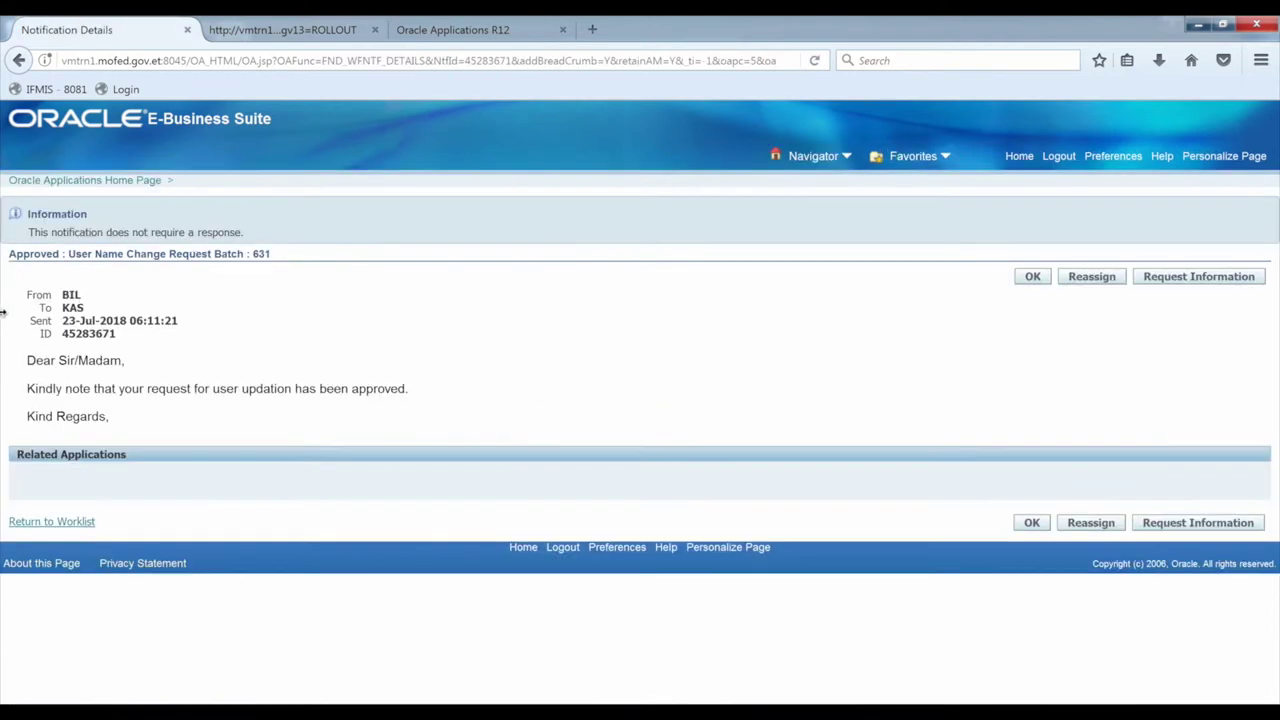
left_click(1036, 281)
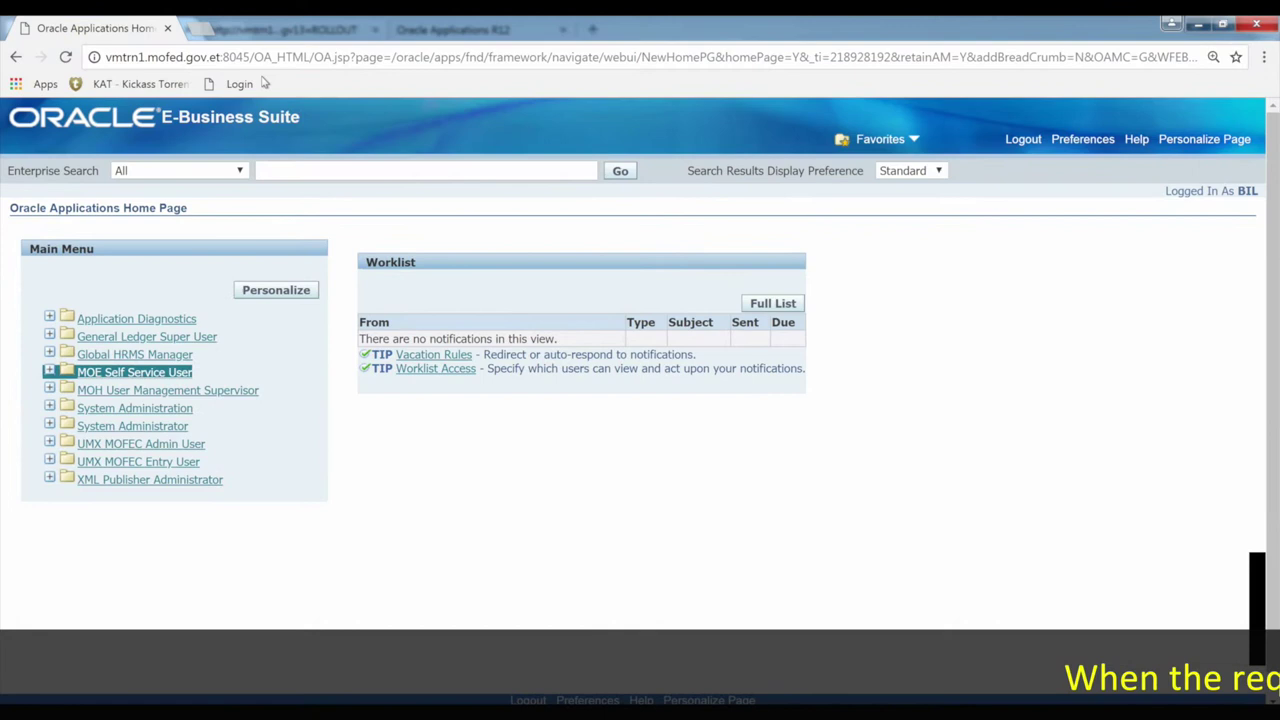
- Open Service Requests Inquiry through Login Assistance on the login page and search by the employee's IFMIS ID
left_click(255, 84)
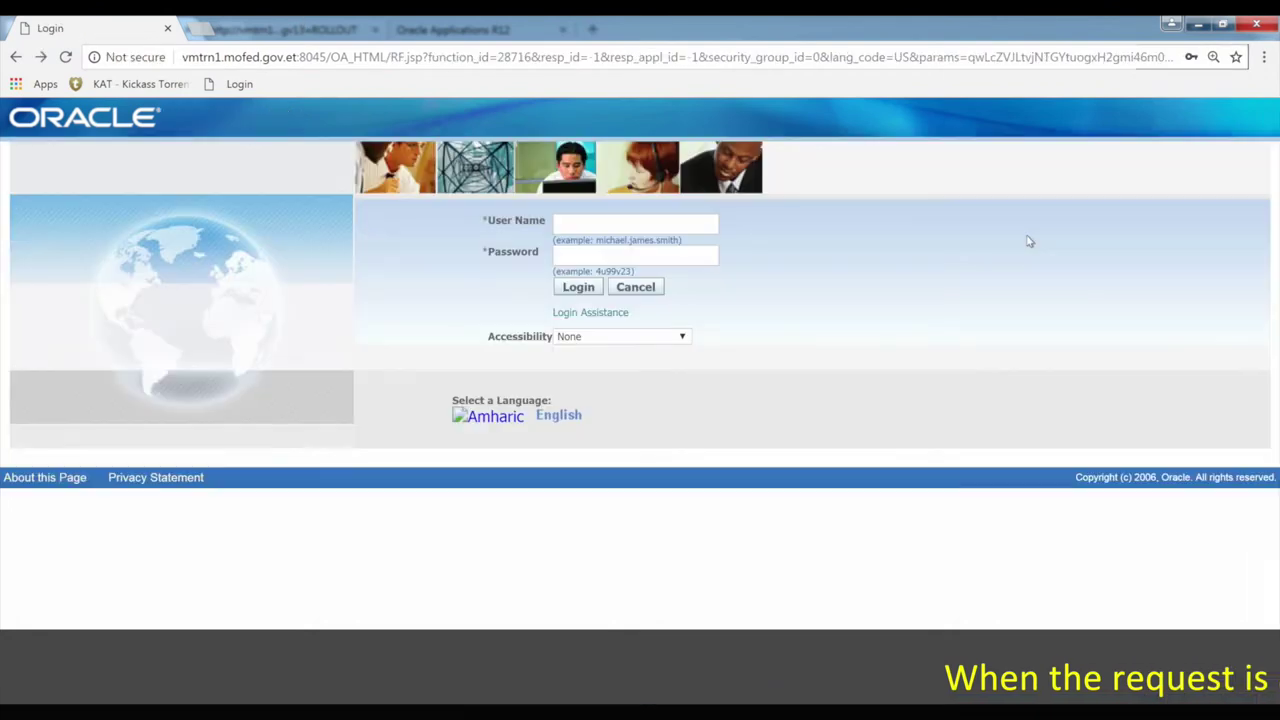
left_click(604, 312)
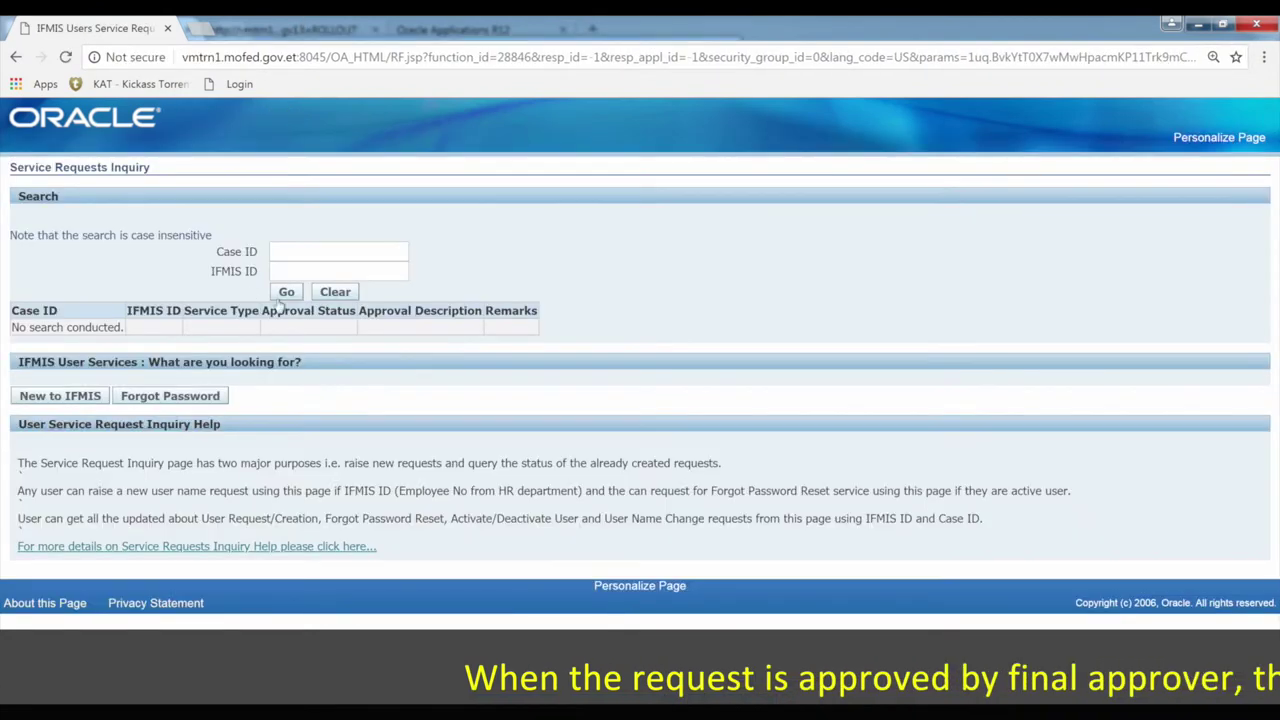
left_click(305, 271)
type("1849")
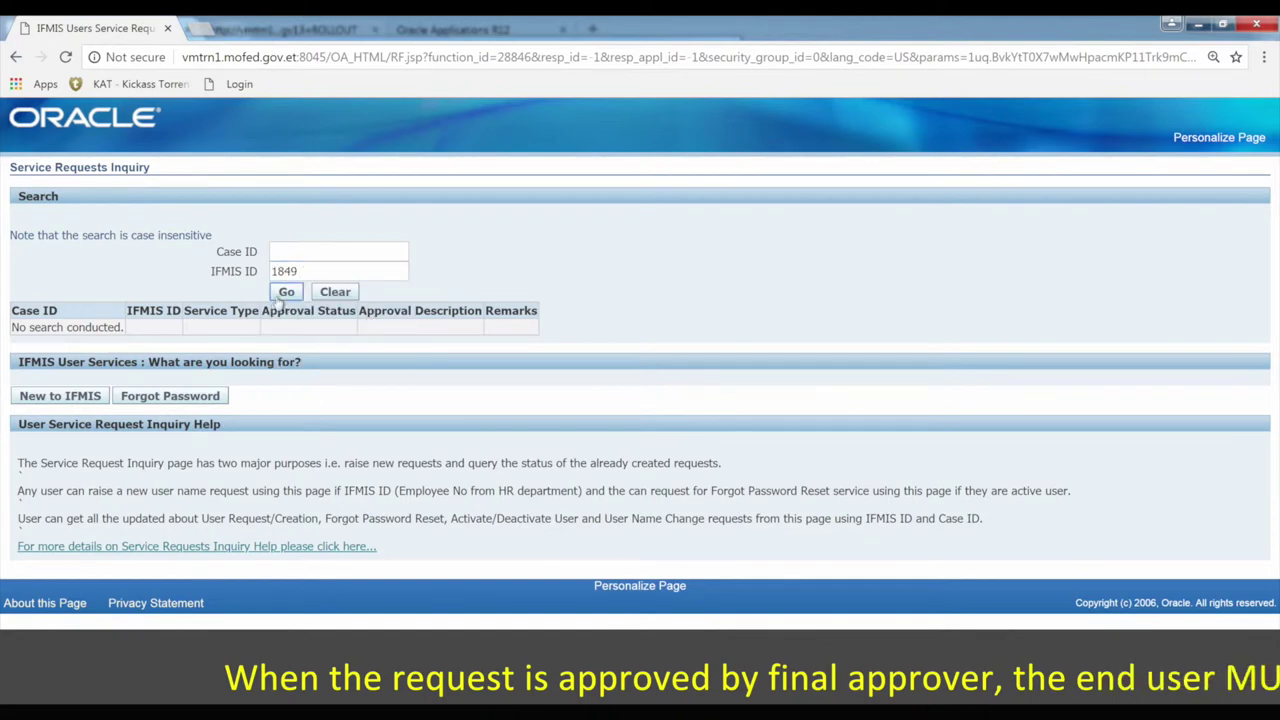
left_click(285, 293)
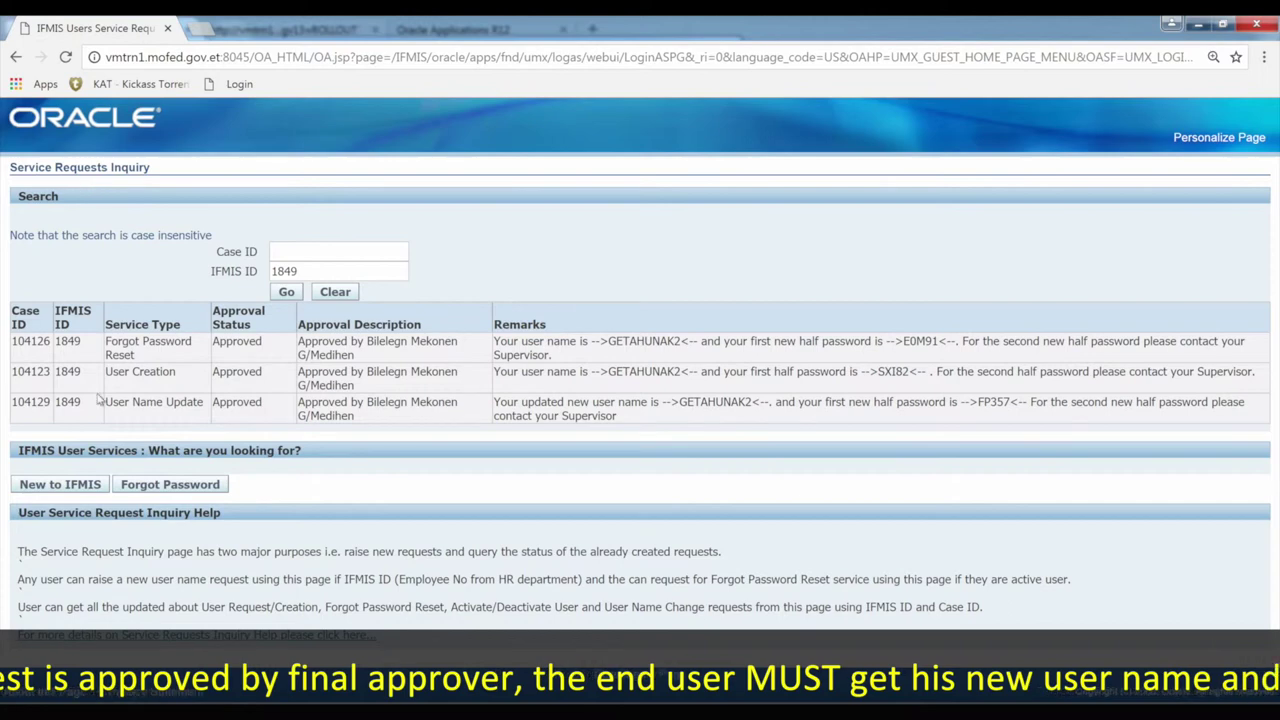
- Check the User Name Update request's approval status, new user name and first half password
left_click_drag(112, 405, 262, 402)
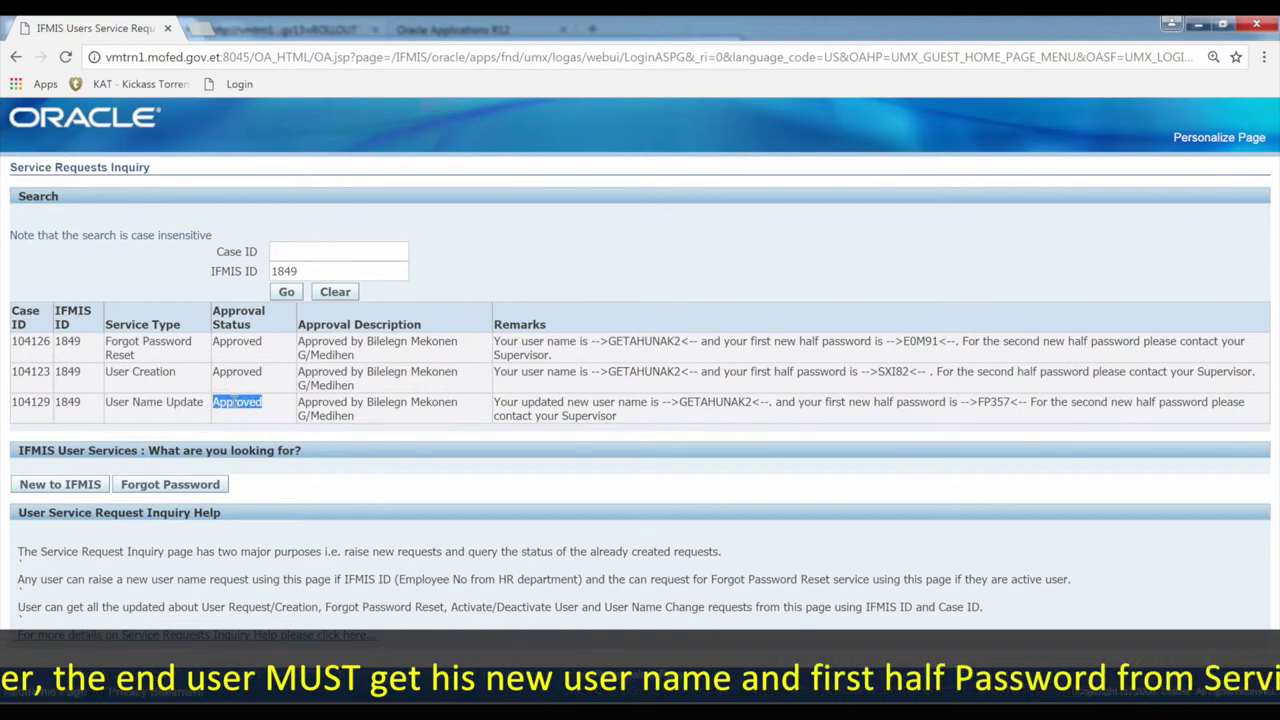
double_click(709, 400)
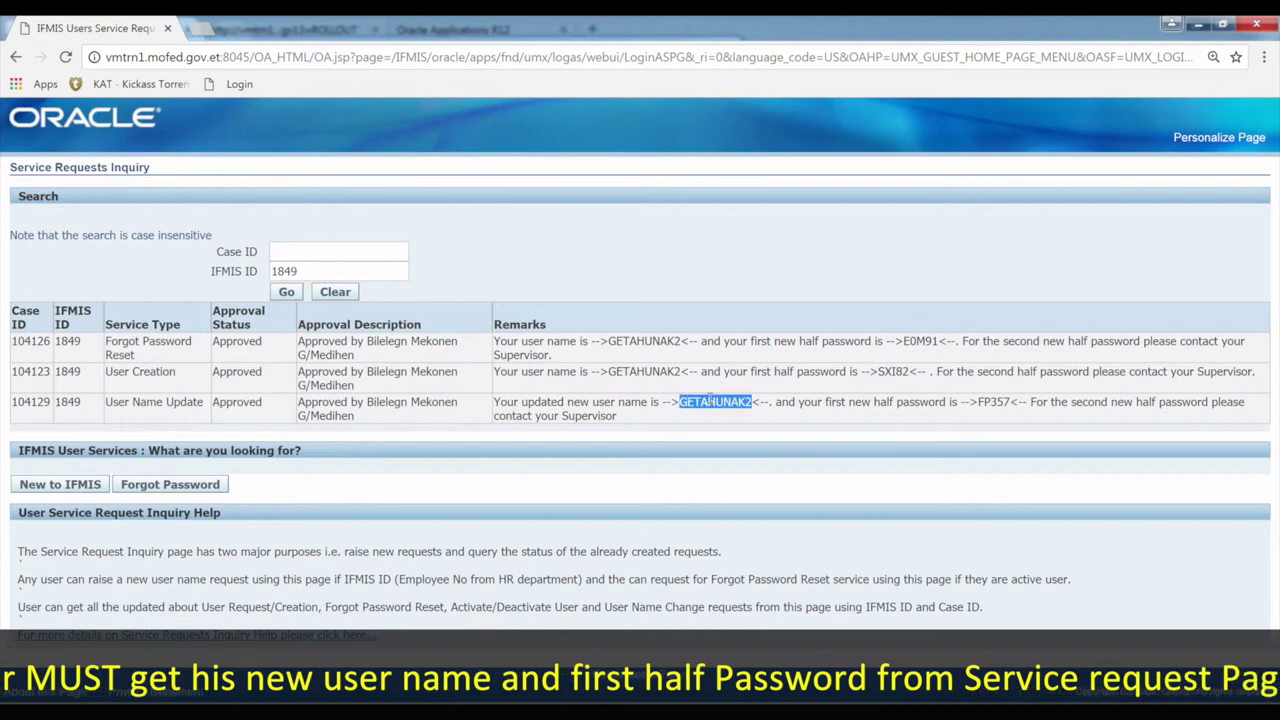
double_click(995, 401)
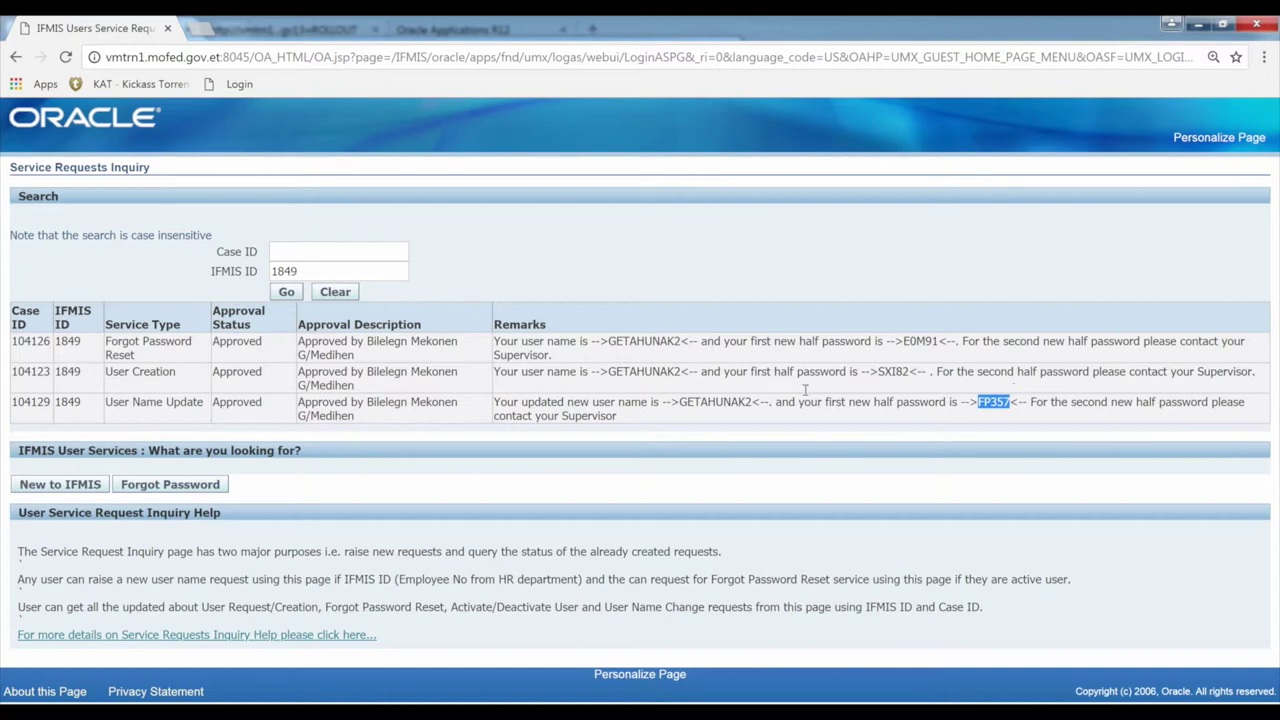
- Copy the updated user name from the User Name Update request's remarks into the Notepad note below the IFMIS IDs
double_click(725, 403)
key("ctrl+c")
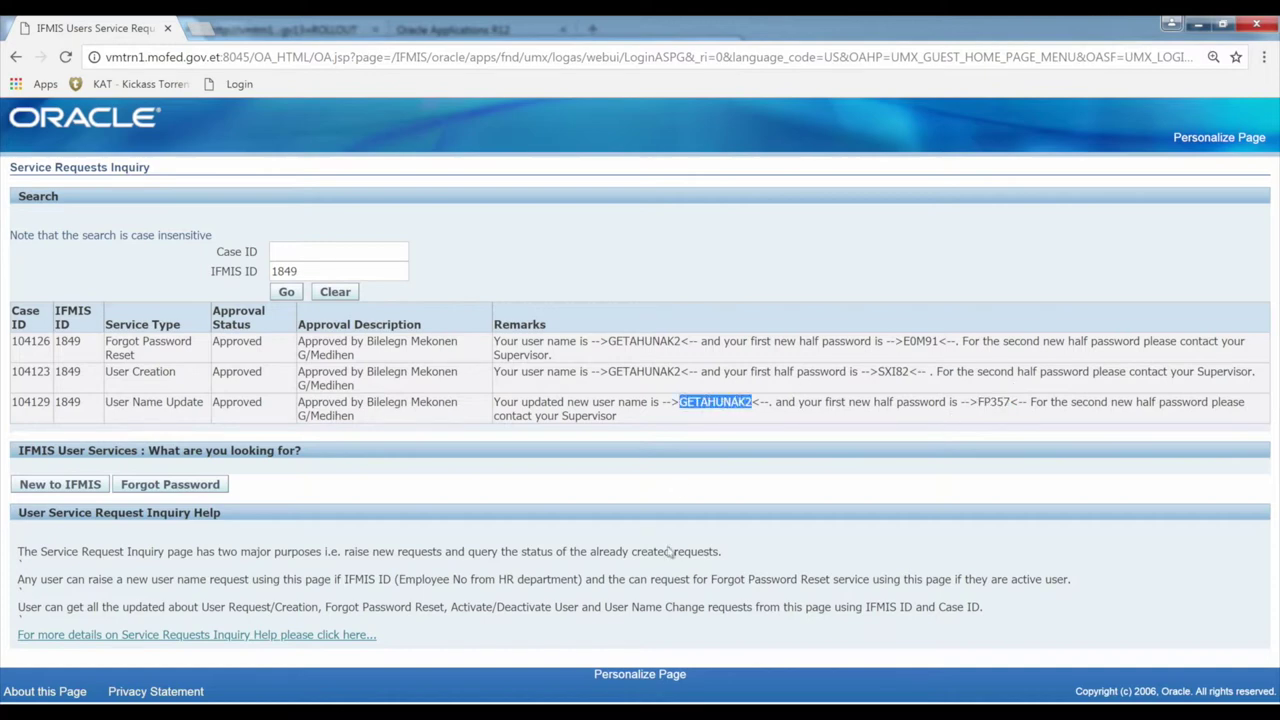
key("alt+Tab")
left_click(245, 231)
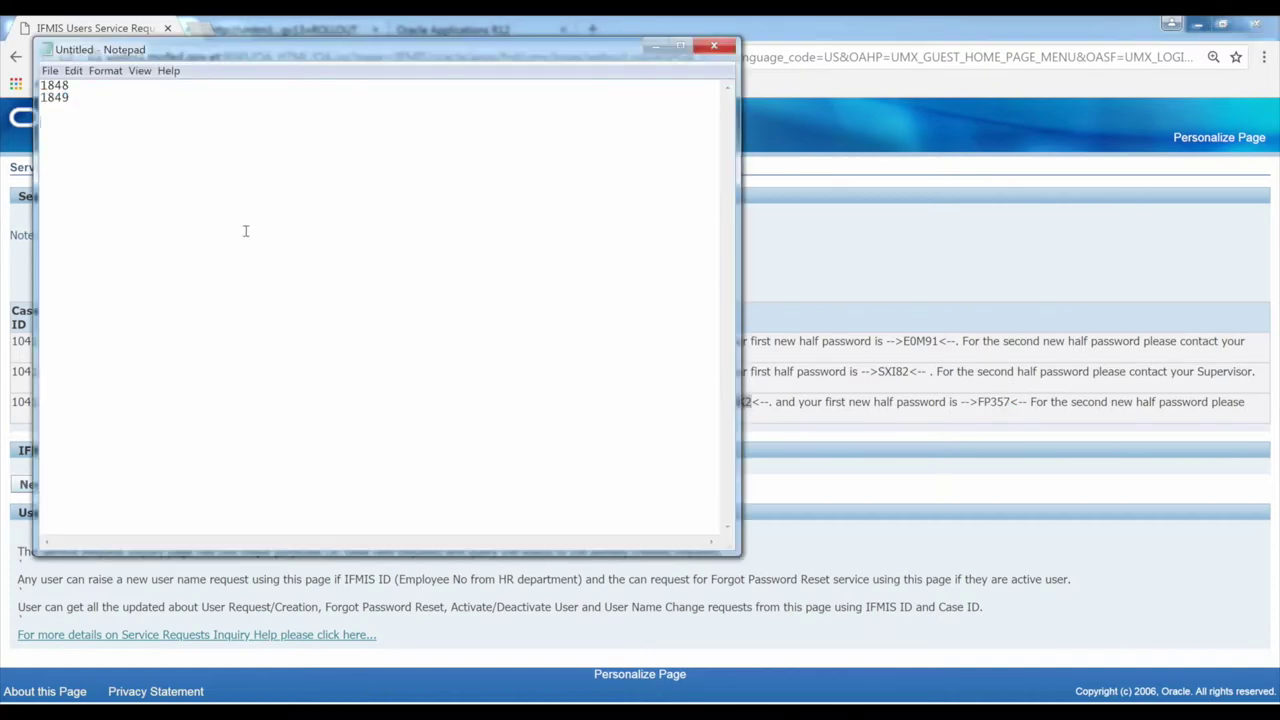
key("ctrl+v")
left_click(841, 532)
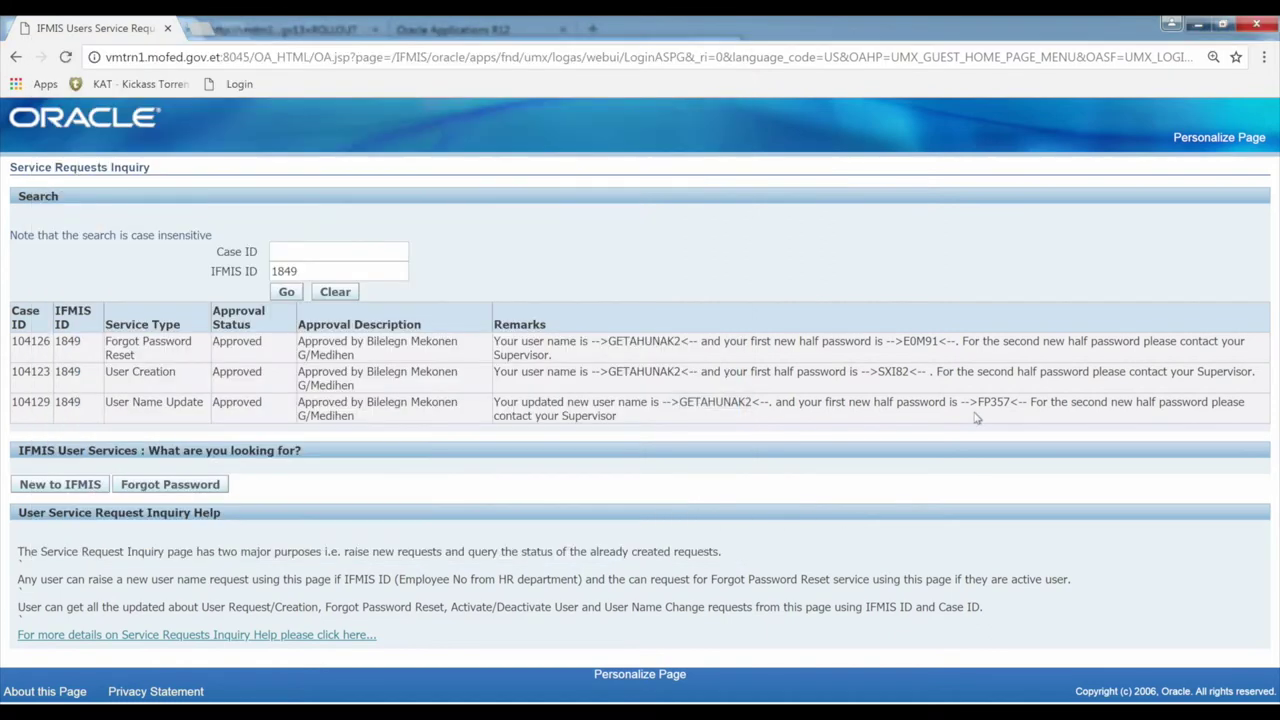
- Copy the first new half password from the User Name Update remarks into the Notepad note below the user name
left_click(998, 390)
double_click(993, 400)
key("ctrl+c")
left_click(228, 630)
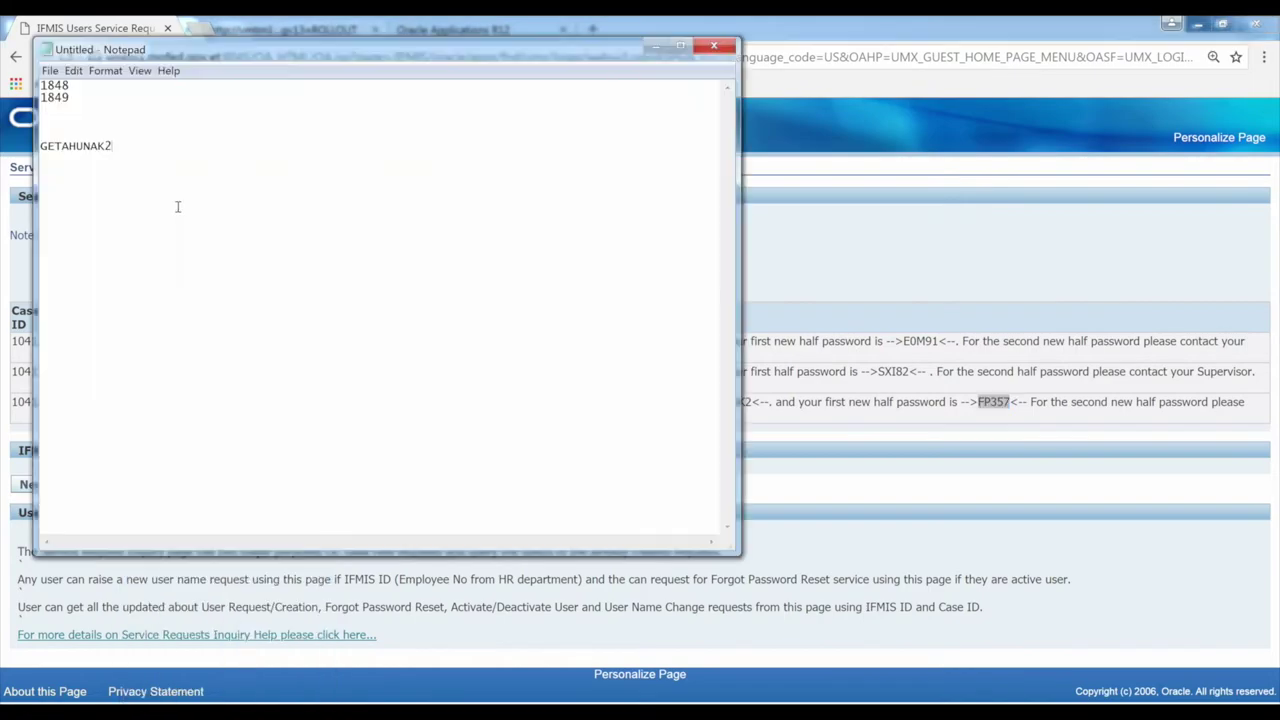
key("ctrl+v")
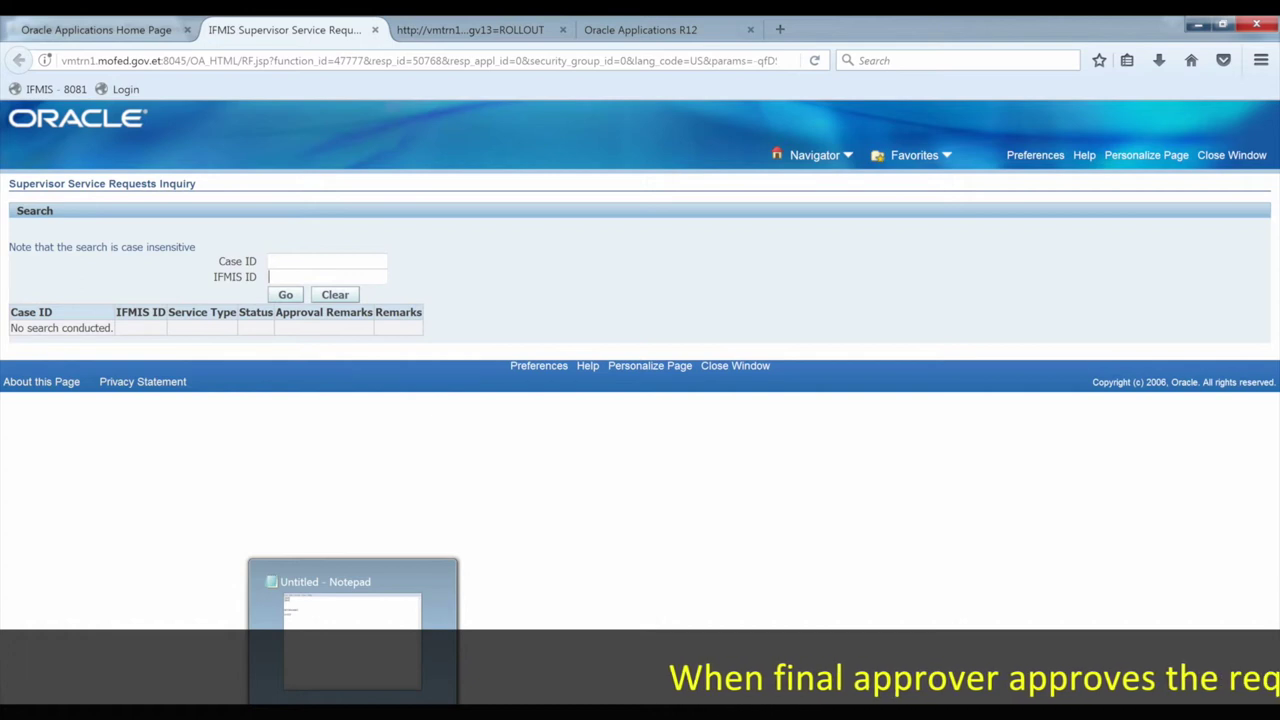
- Search Supervisor Service Requests Inquiry by the employee's IFMIS ID
left_click(352, 640)
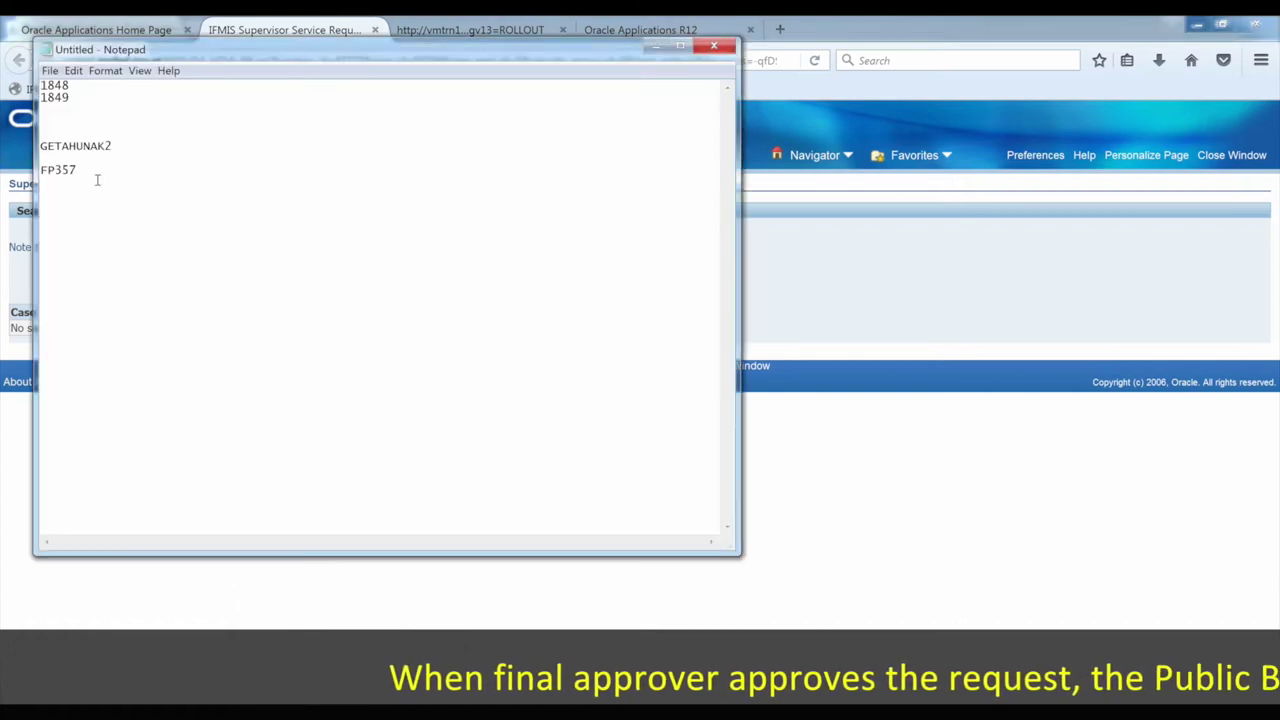
left_click(954, 314)
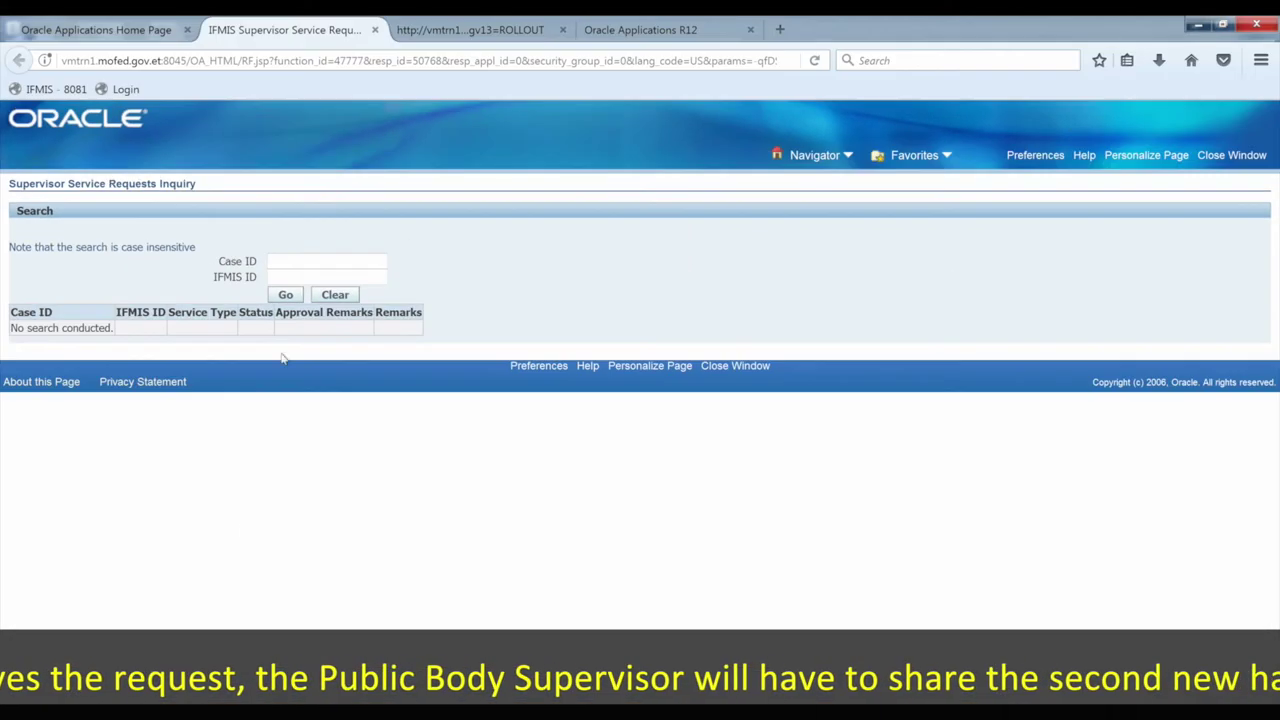
left_click(297, 275)
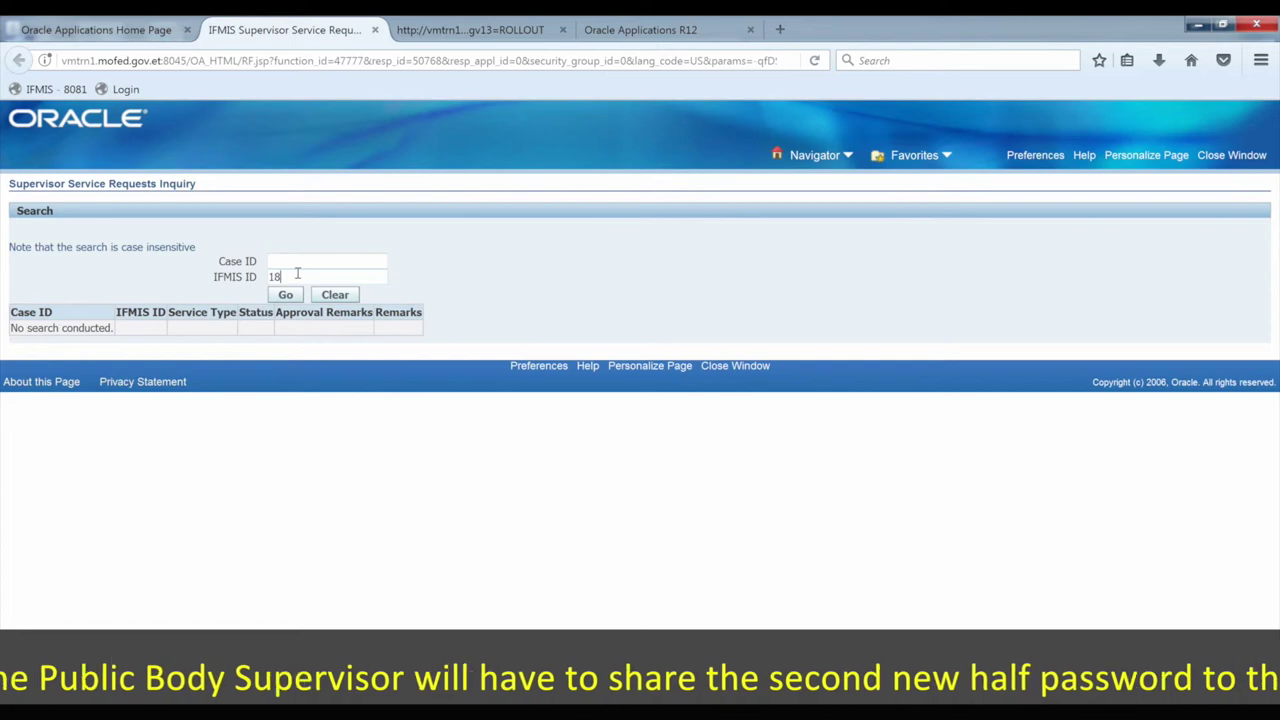
key("Return")
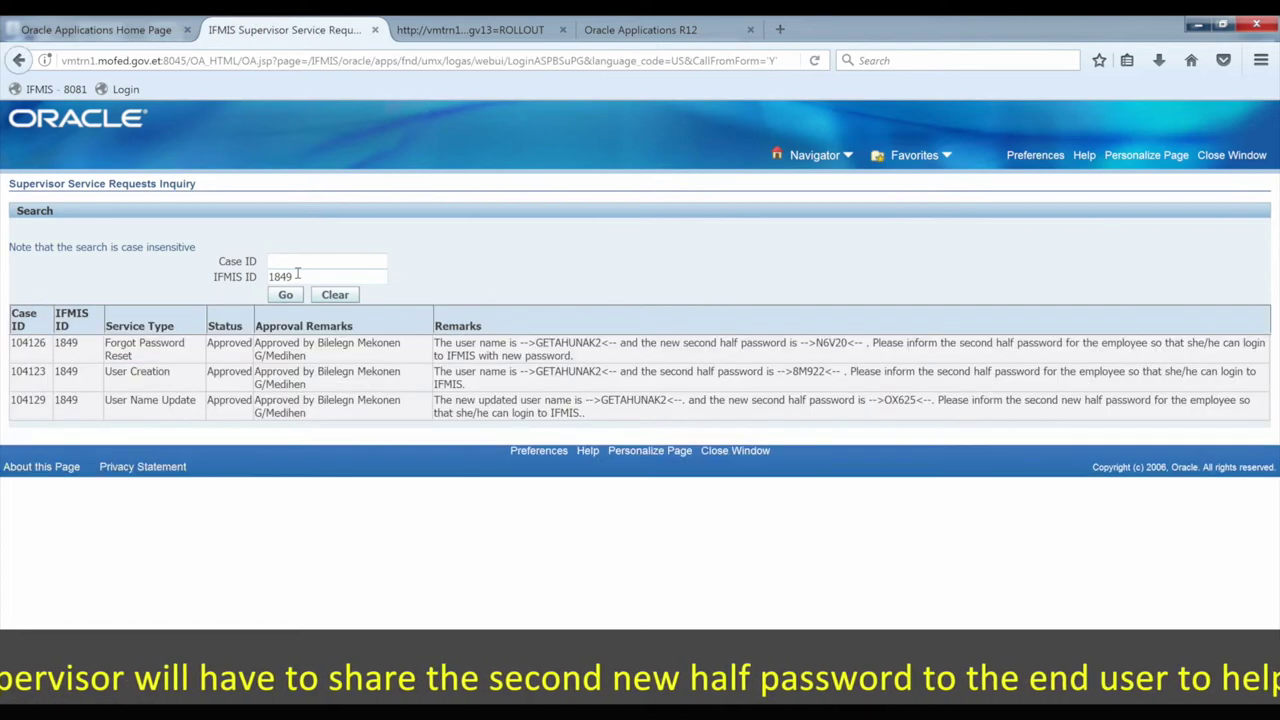
- Copy the second half password from the User Name Update remarks and append it directly to the first half in Notepad
double_click(612, 400)
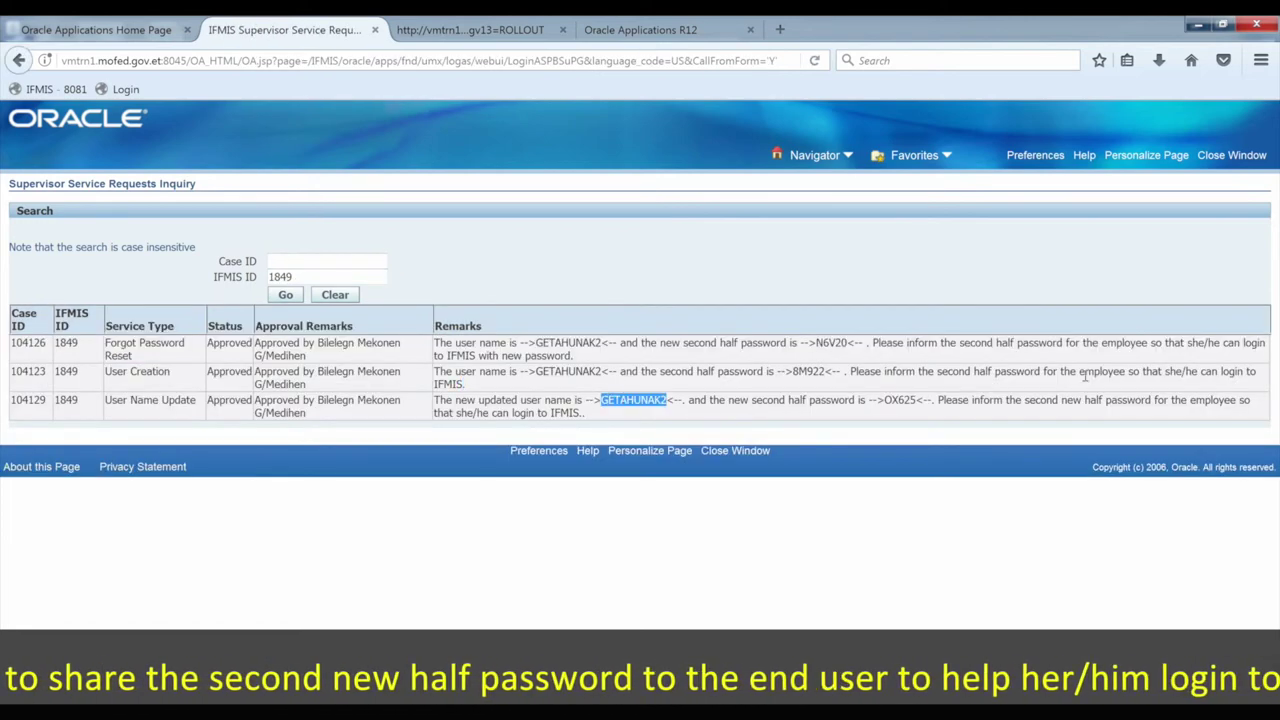
double_click(900, 400)
key("ctrl+c")
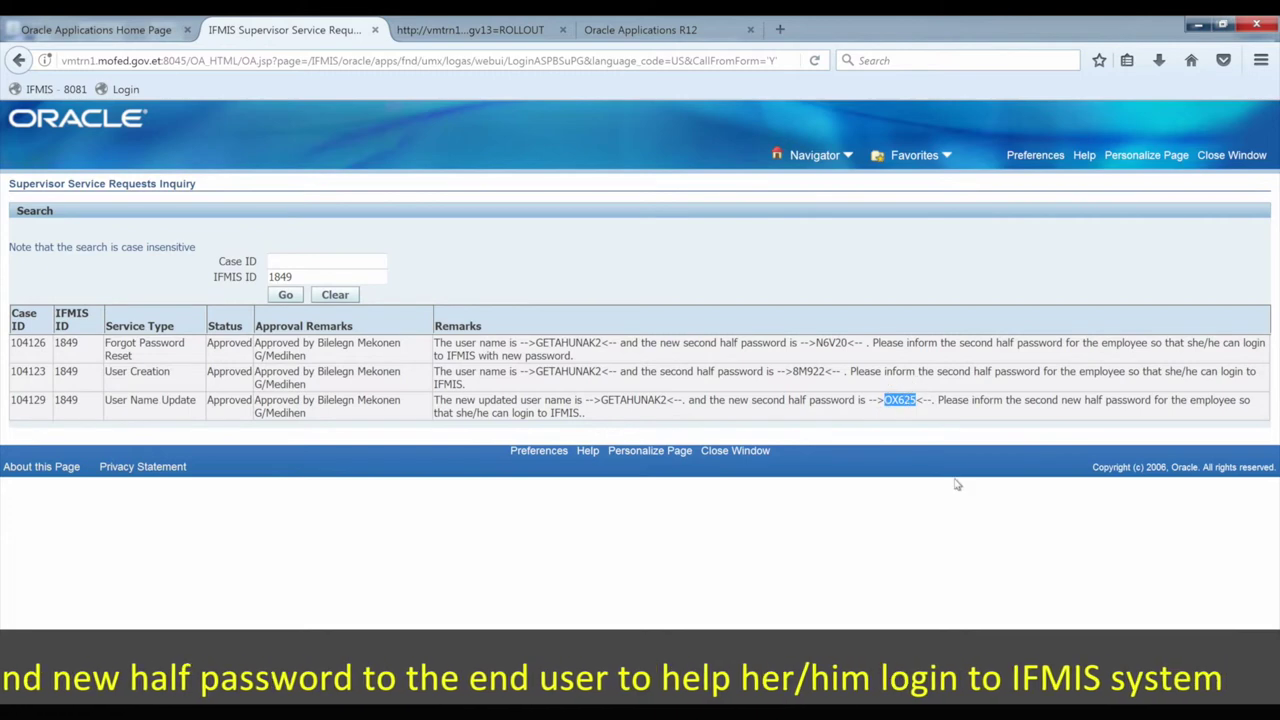
mouse_move(227, 700)
left_click(285, 700)
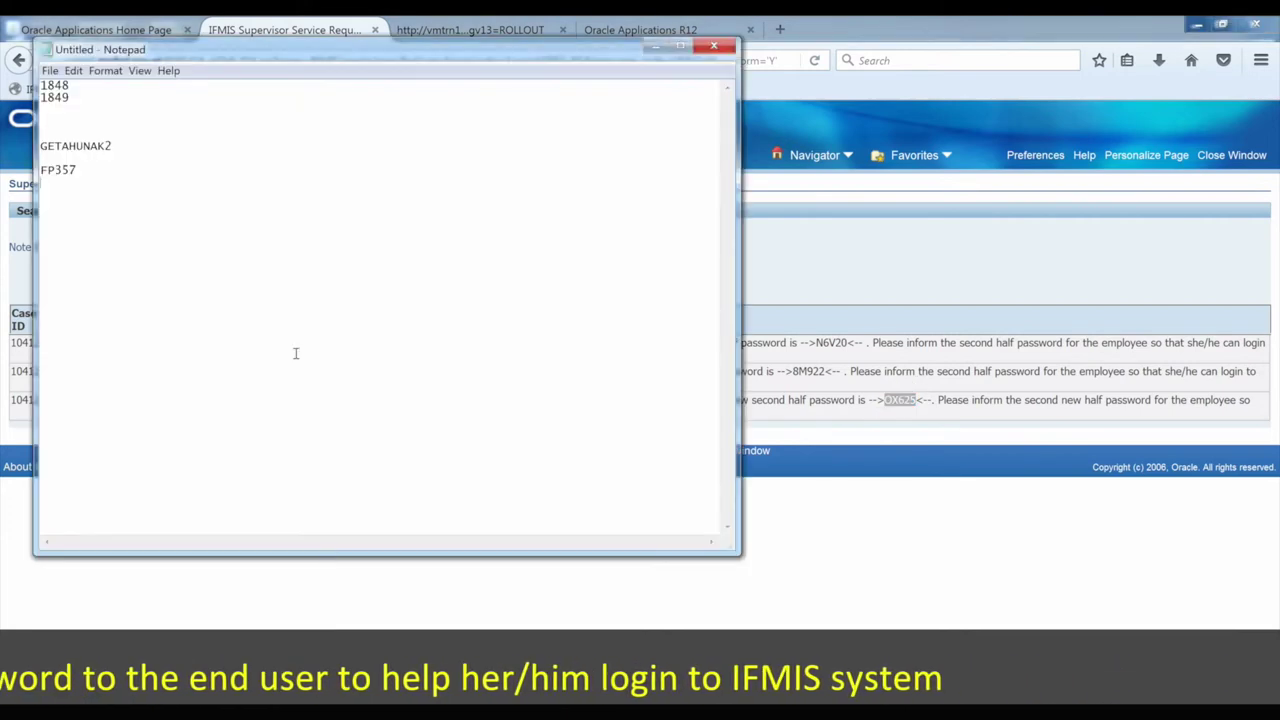
left_click(100, 169)
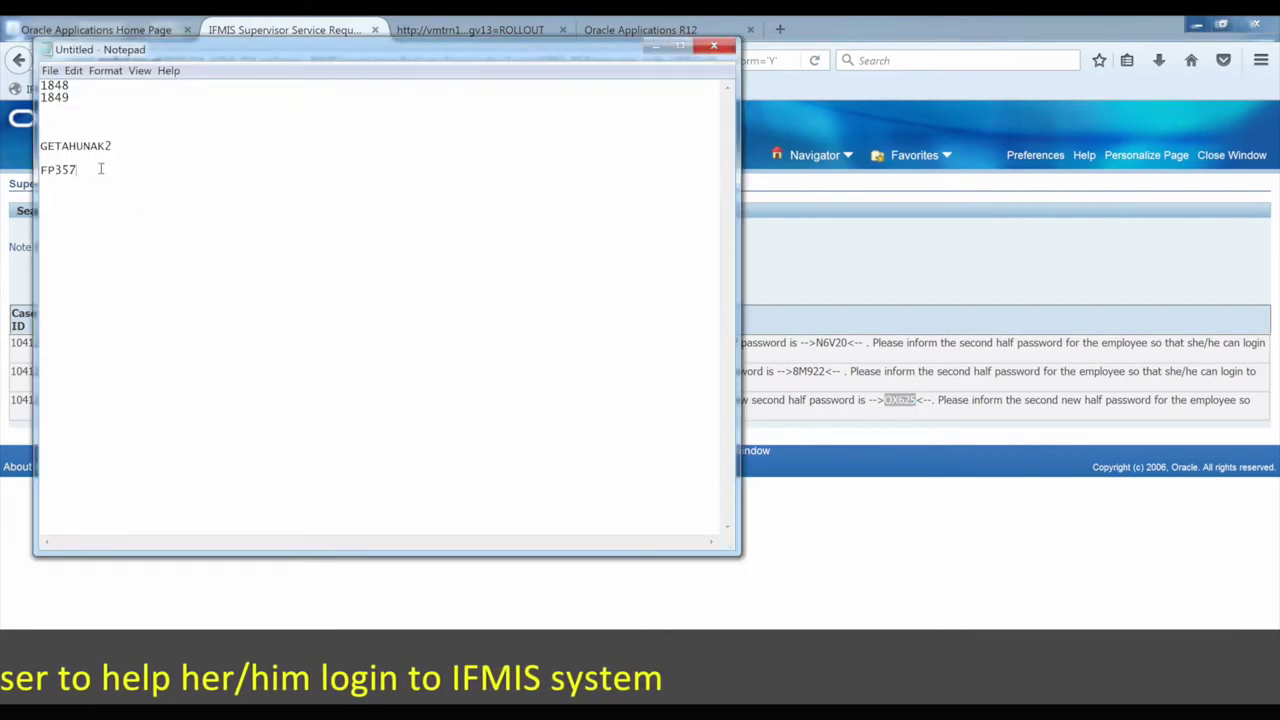
key("ctrl+v")
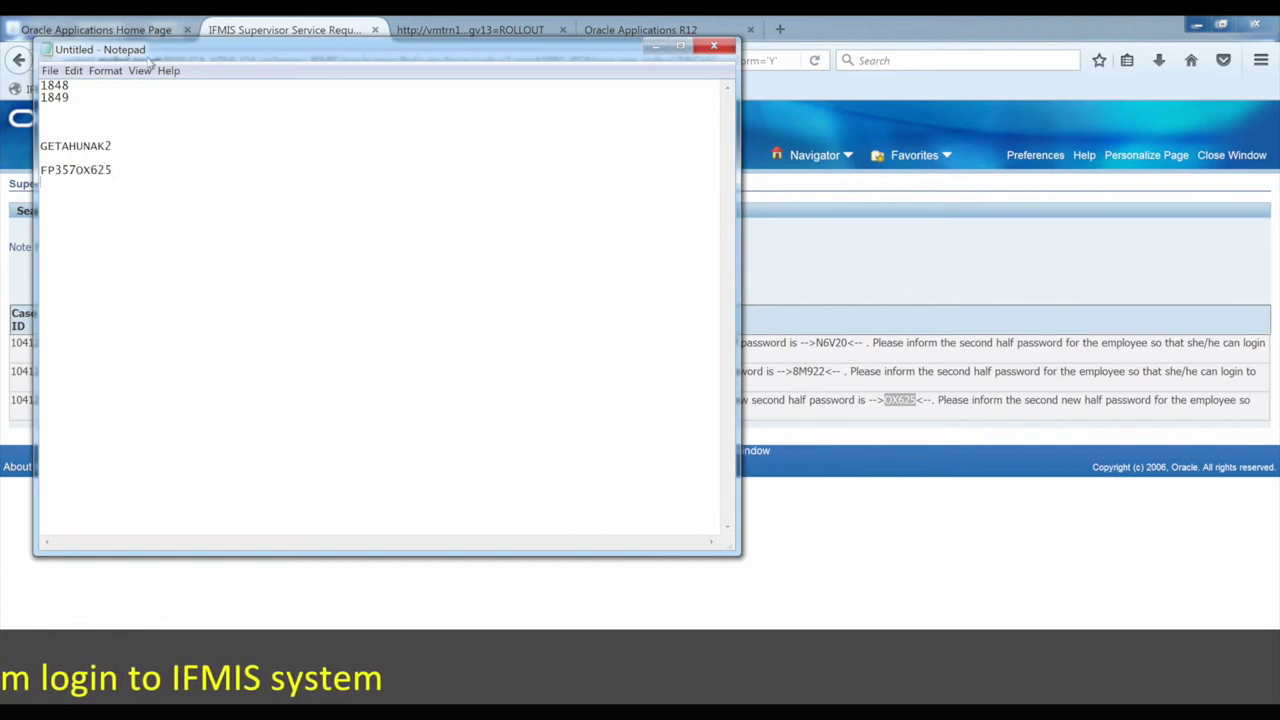
- Log in on the Oracle login page with the updated user name and the combined password from the Notepad note
double_click(76, 146)
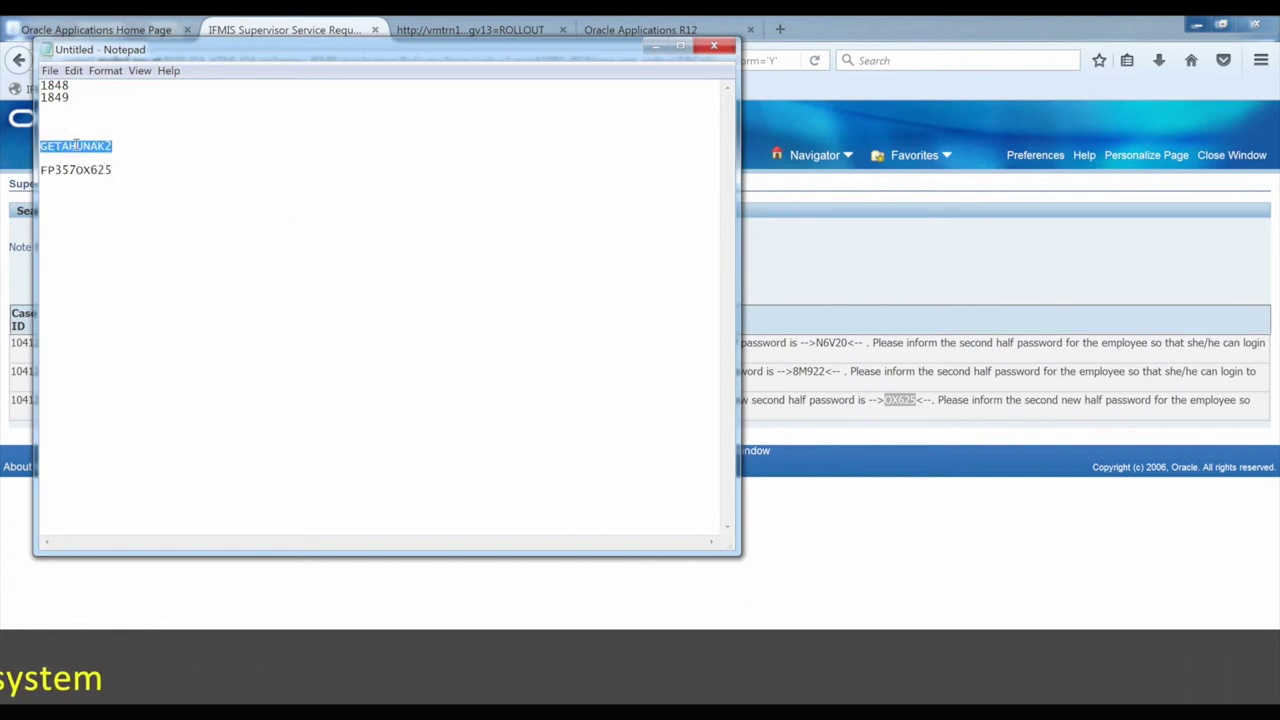
left_click(789, 223)
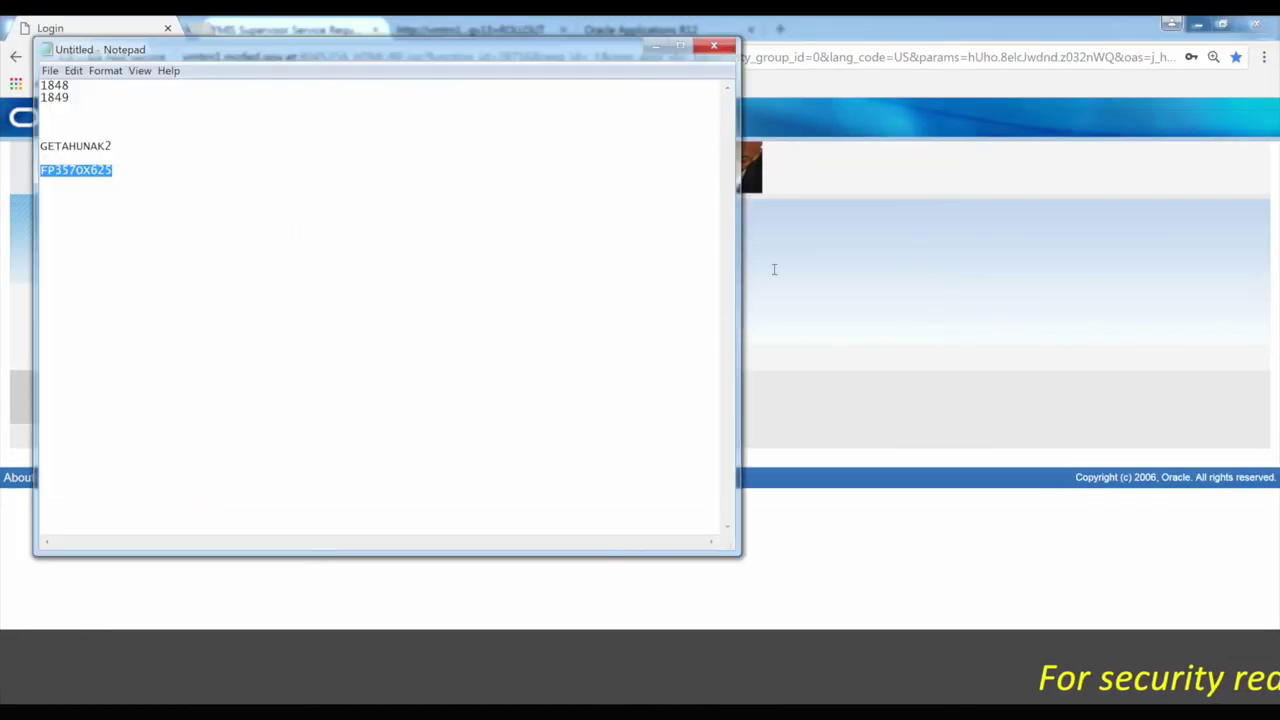
left_click(945, 315)
left_click(571, 253)
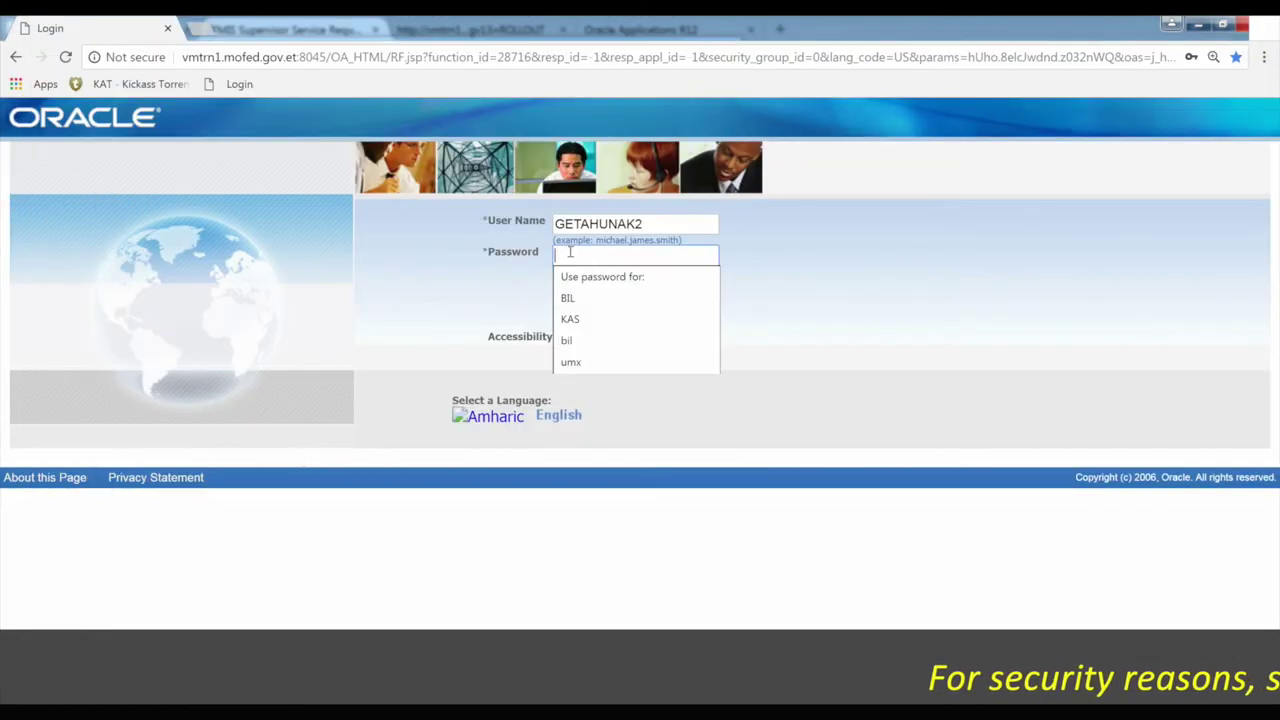
key("ctrl+v")
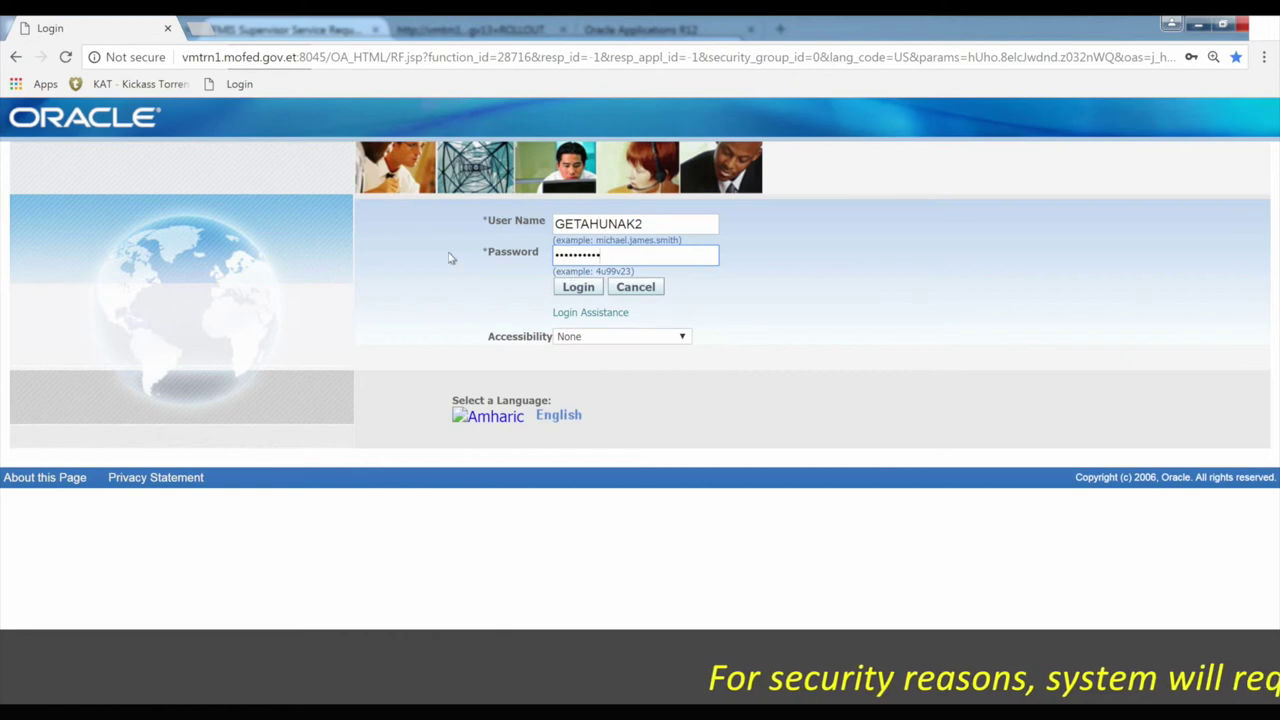
left_click(578, 287)
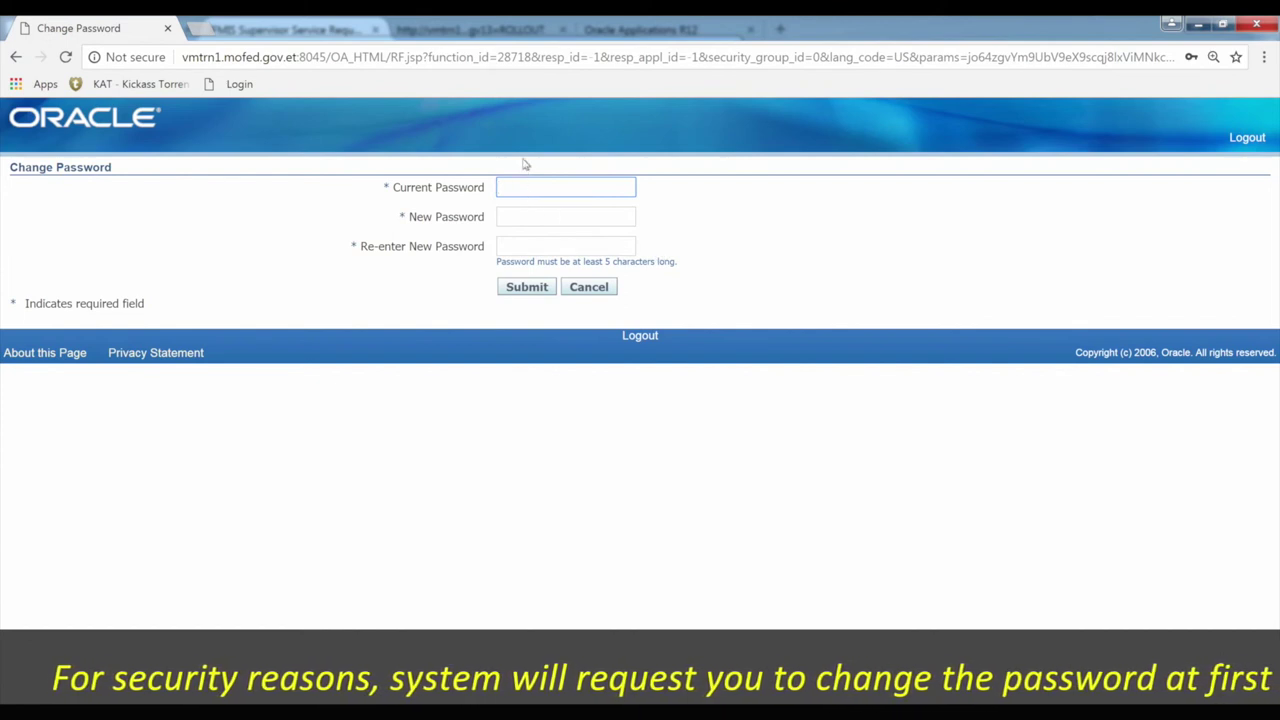
- Enter the combined password as the current password on the Change Password page
type("**********")
key("Tab")
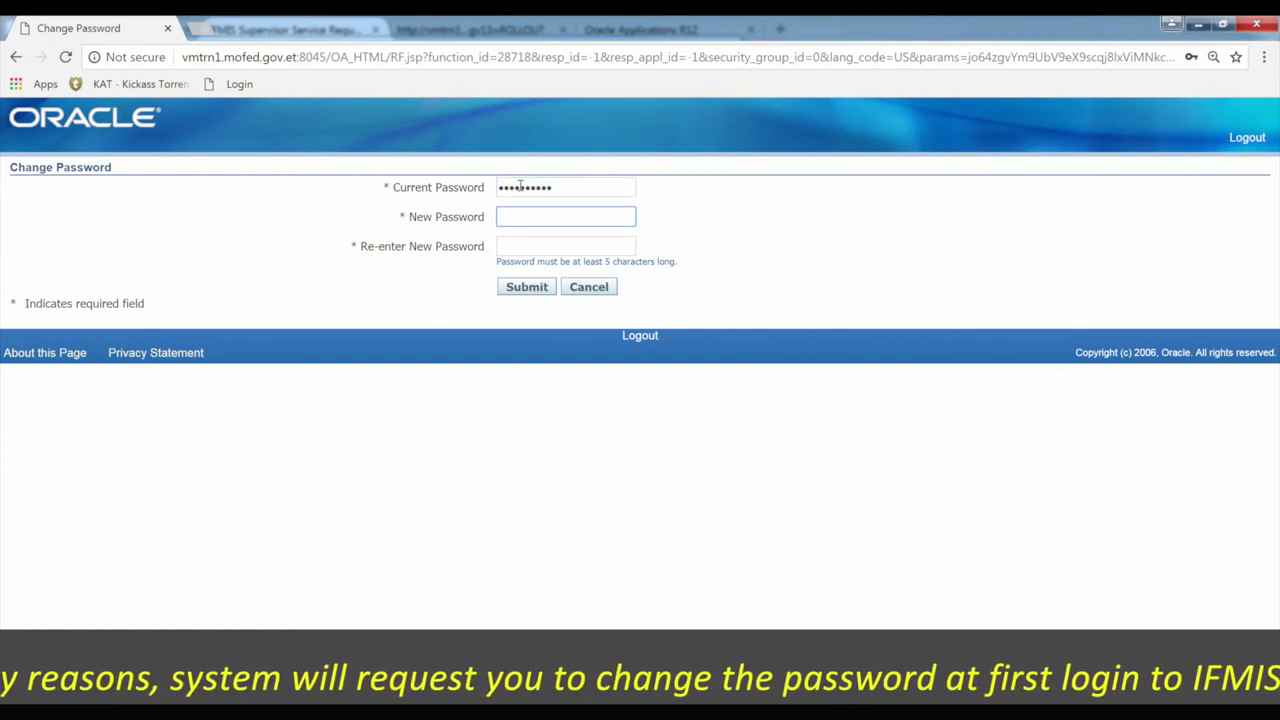